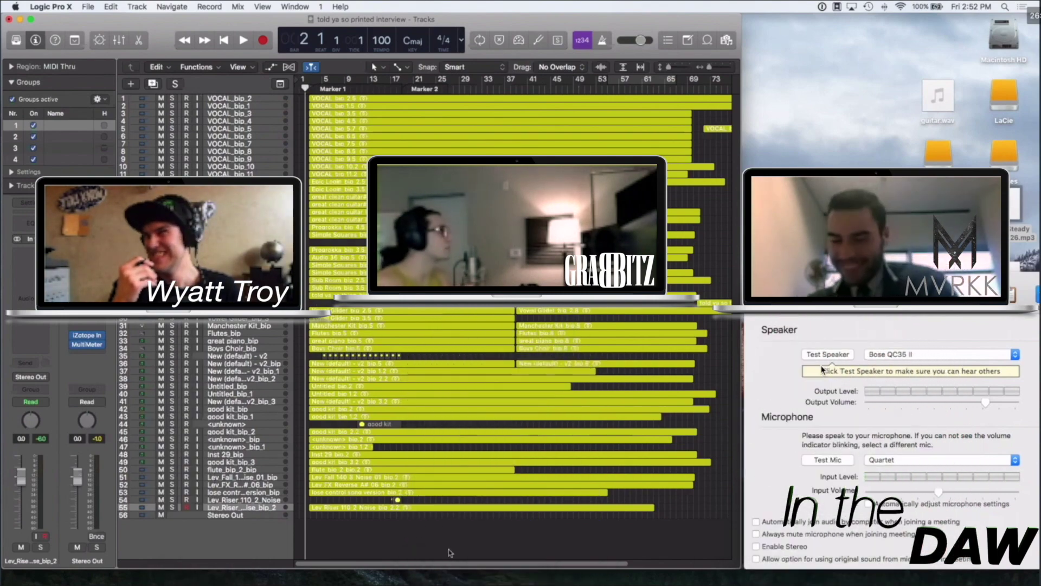
# Try to record the Zoom meeting and dismiss the permission notice.
pyautogui.click(655, 565)
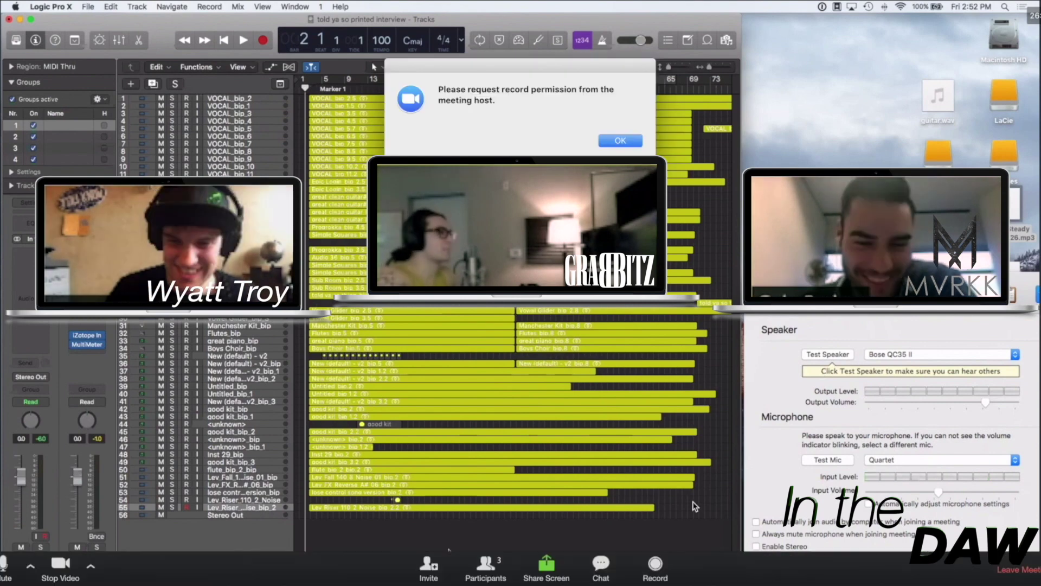
pyautogui.click(622, 146)
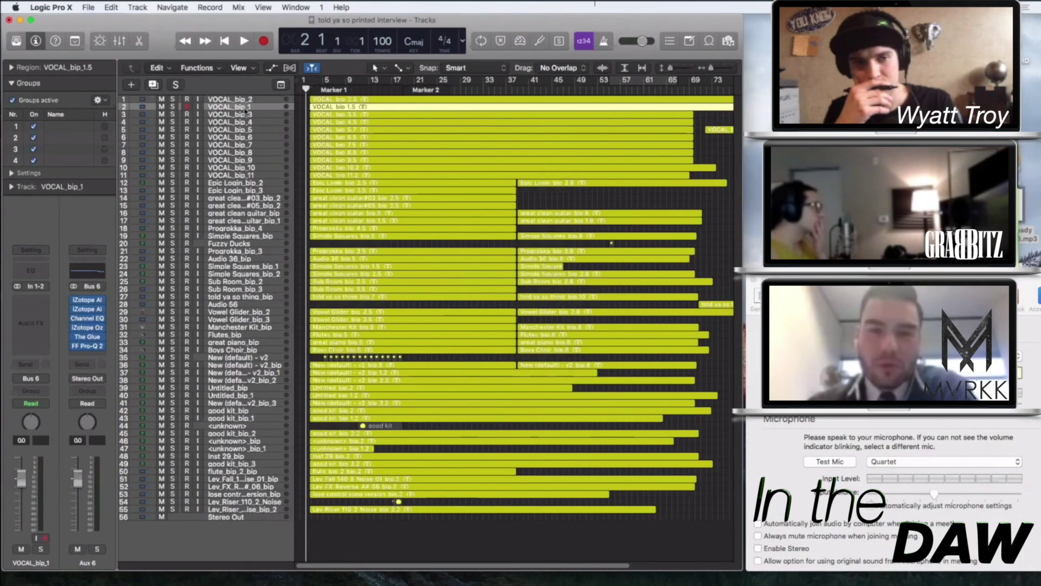
# Audition the VOCAL_bip_2 track in solo while looping playback from about bar 4 to bar 42.
pyautogui.click(245, 116)
pyautogui.click(187, 107)
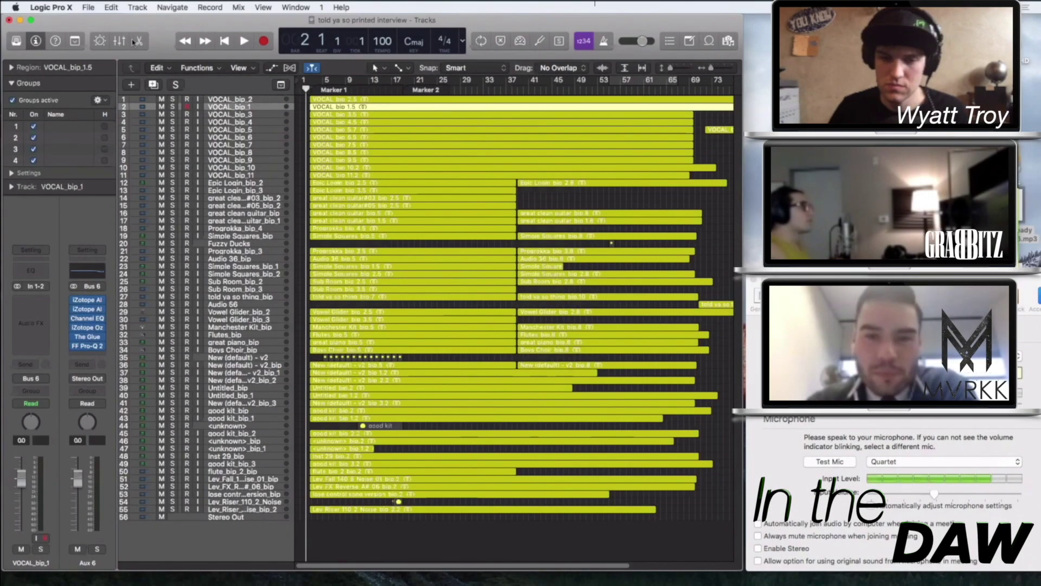
pyautogui.click(257, 100)
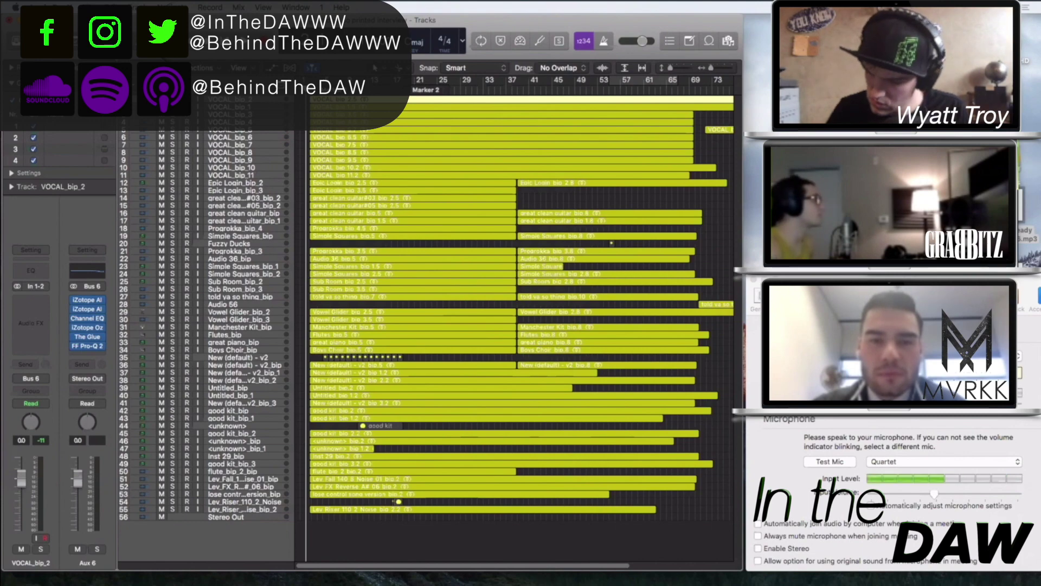
pyautogui.press('s')
pyautogui.moveTo(323, 80); pyautogui.dragTo(546, 79)
pyautogui.press('space')
pyautogui.moveTo(343, 80); pyautogui.dragTo(337, 80)
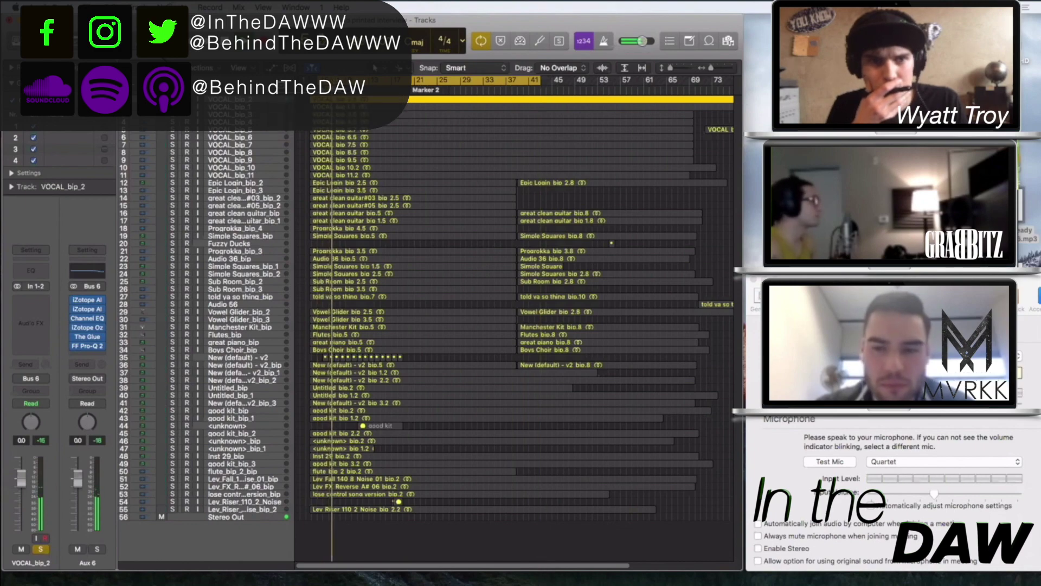
pyautogui.press('s')
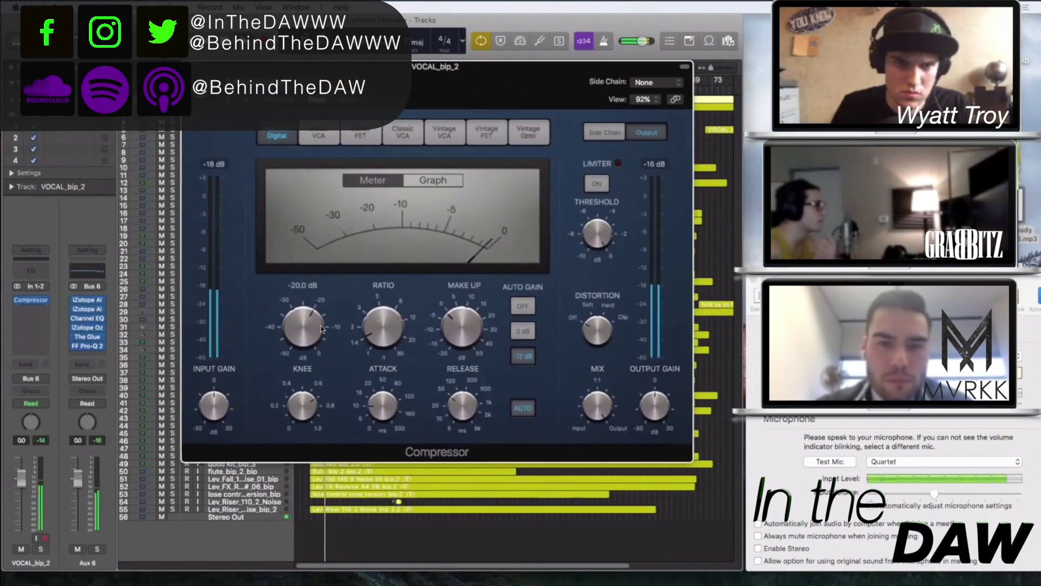
# Set the VOCAL_bip_2 Compressor's threshold to -28 dB and turn off its auto gain, ending playback.
pyautogui.moveTo(320, 334); pyautogui.dragTo(373, 317)
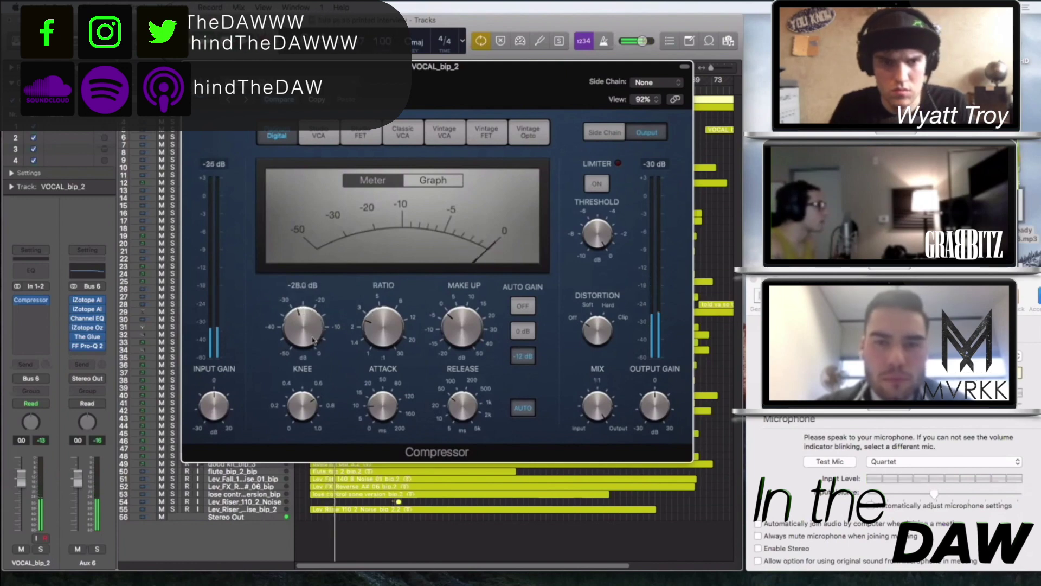
pyautogui.click(519, 309)
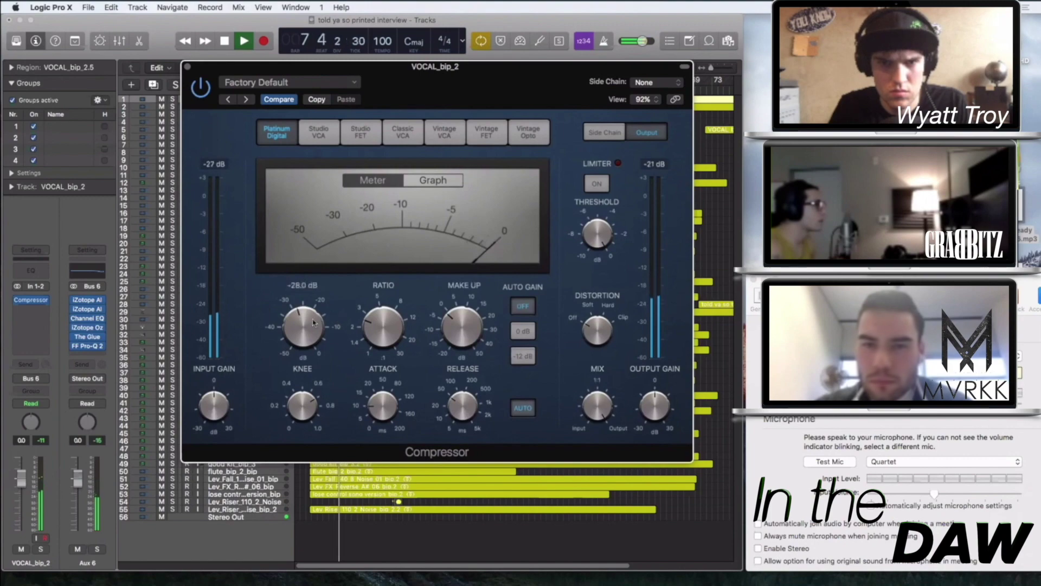
pyautogui.press('space')
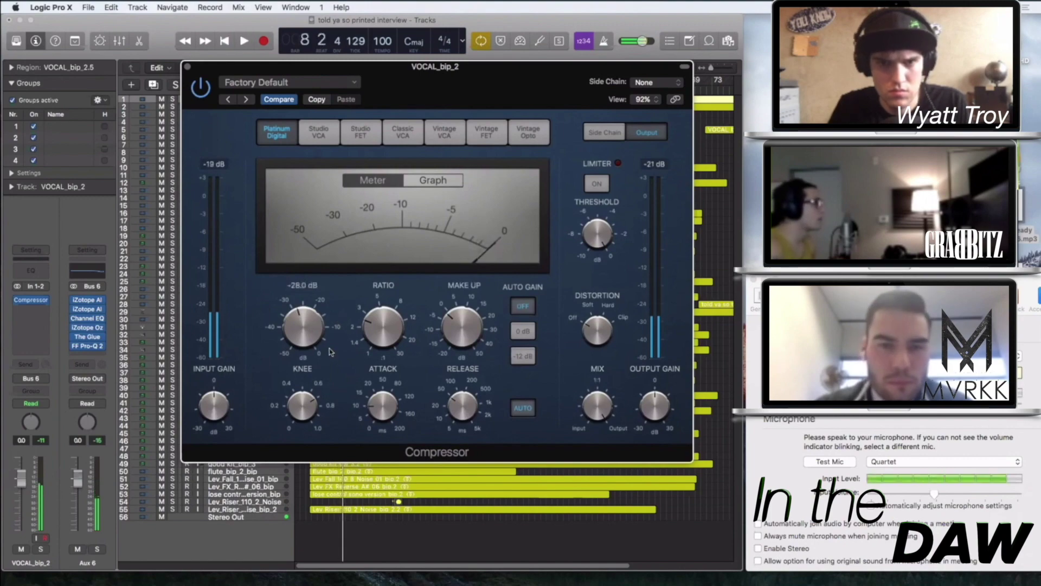
pyautogui.click(188, 68)
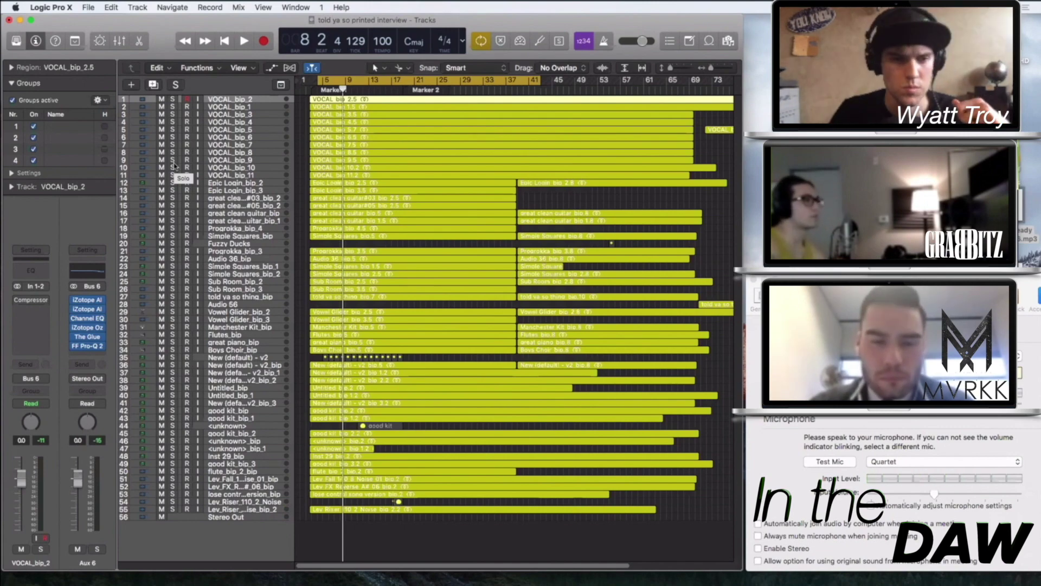
# Replace the Compressor on VOCAL_bip_2 with iZotope Alloy 2 and bring up its Equalizer module.
pyautogui.click(31, 299)
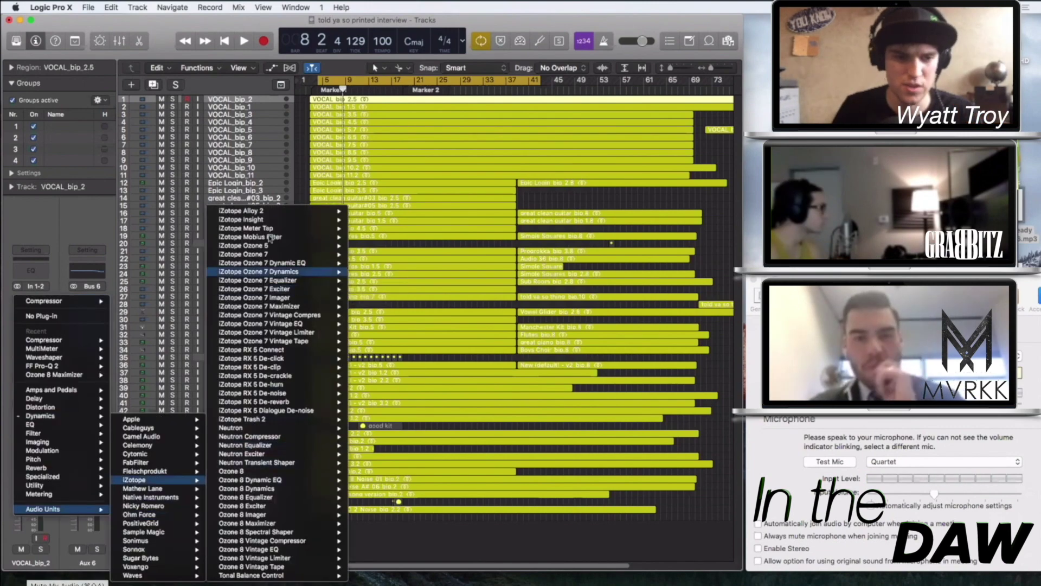
pyautogui.moveTo(276, 210)
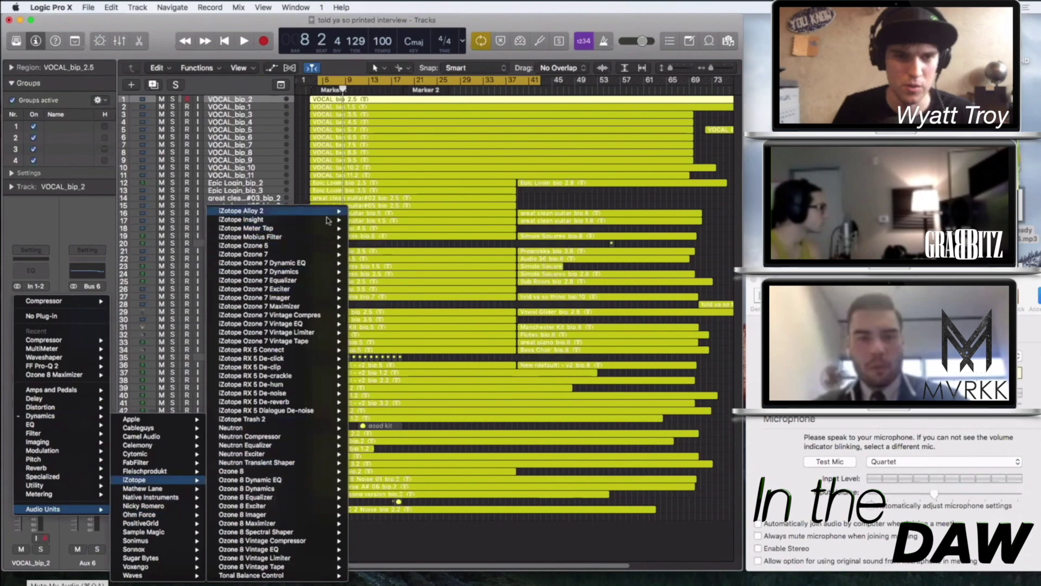
pyautogui.click(374, 211)
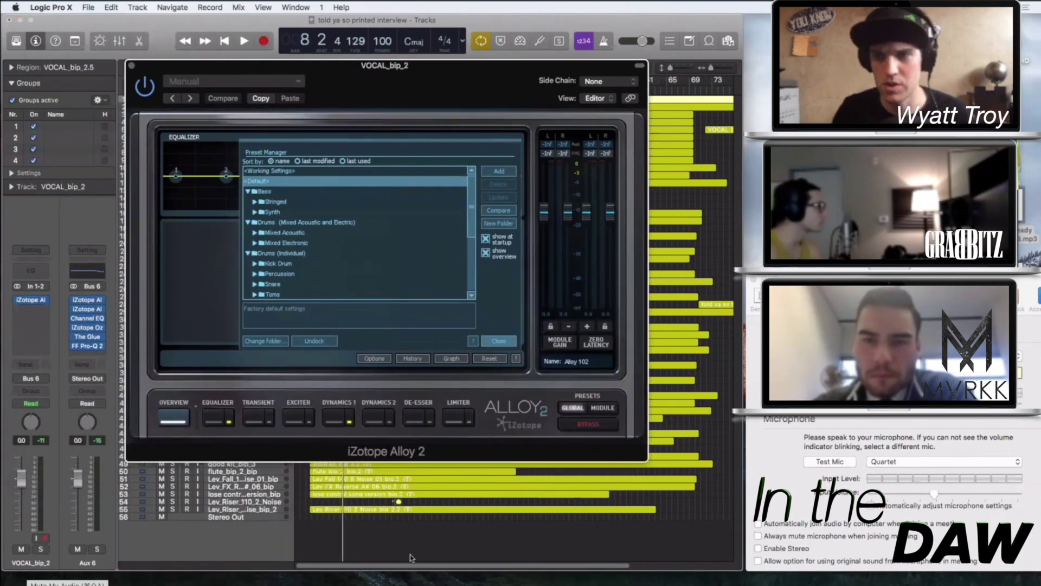
pyautogui.click(260, 420)
pyautogui.click(337, 419)
pyautogui.click(454, 421)
pyautogui.click(225, 425)
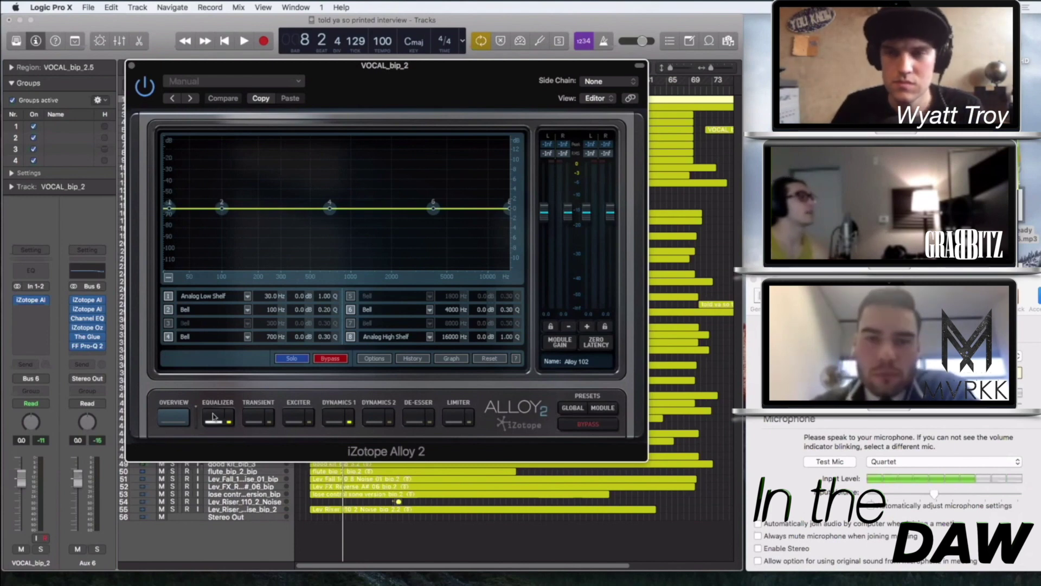
pyautogui.moveTo(475, 63); pyautogui.dragTo(496, 63)
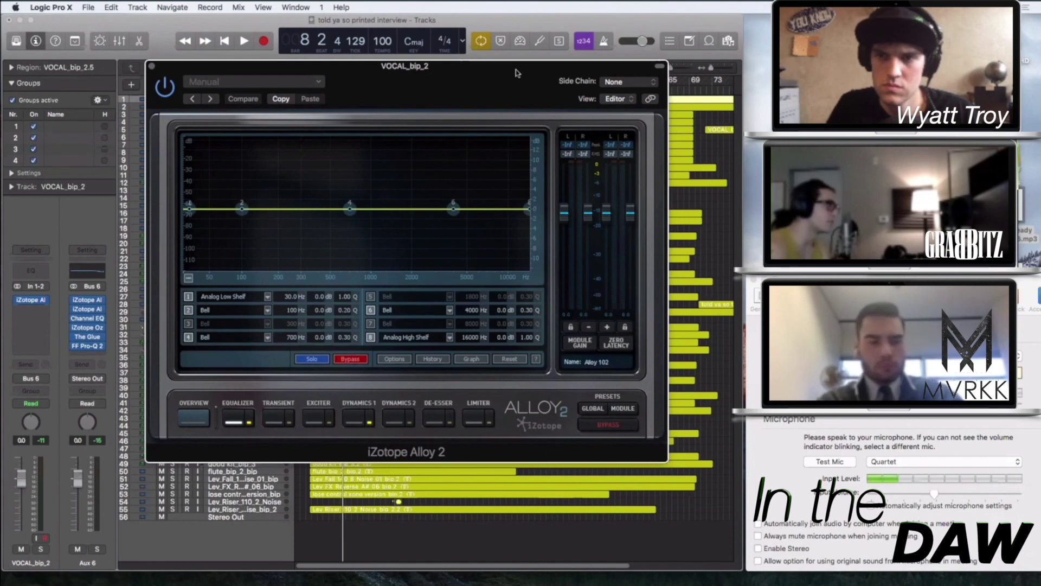
pyautogui.moveTo(516, 70); pyautogui.dragTo(525, 105)
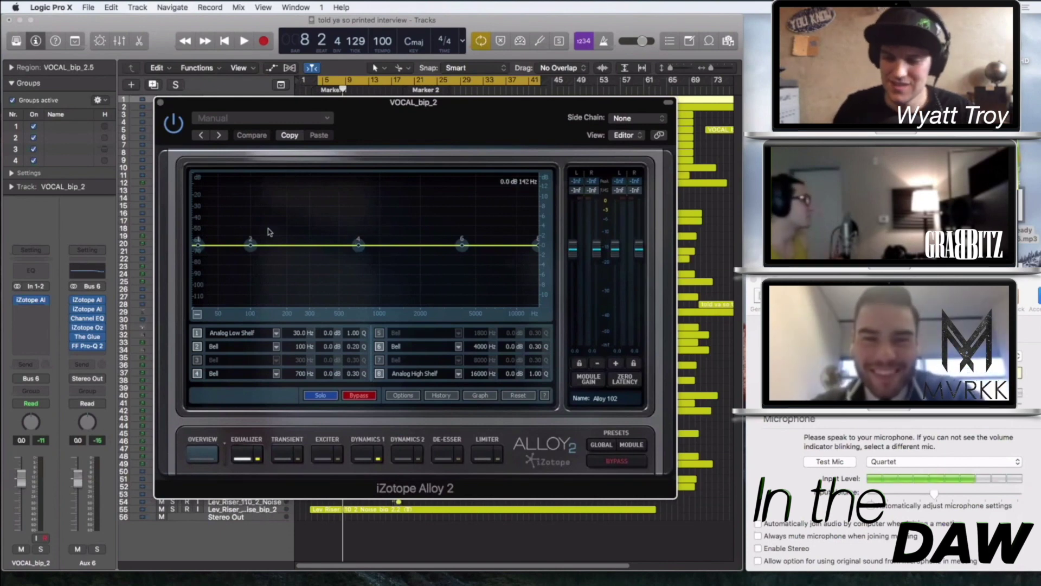
# Change the first equalizer band to HP Flat and set its cutoff to about 155 Hz.
pyautogui.click(199, 245)
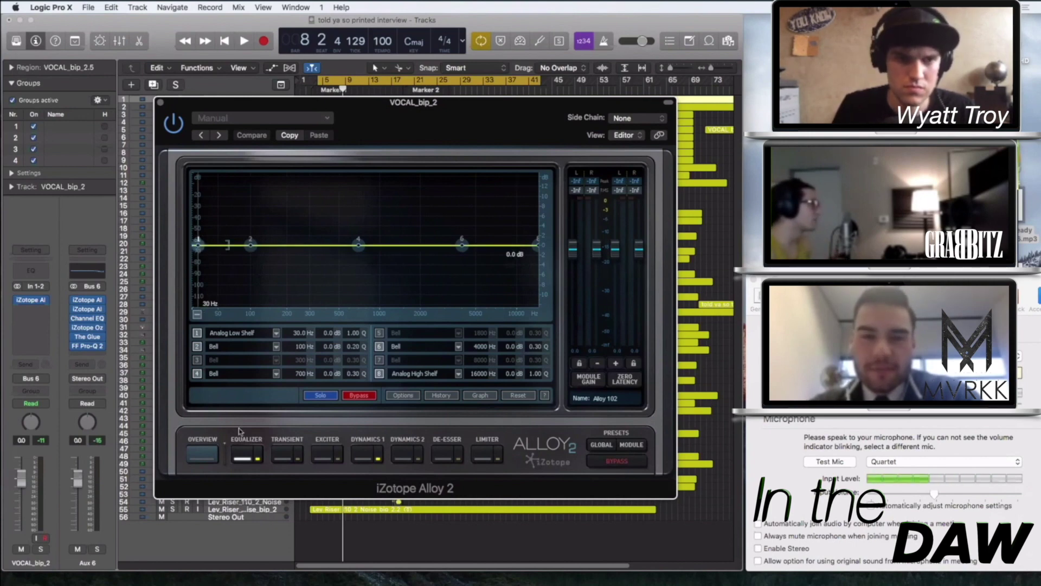
pyautogui.click(276, 333)
pyautogui.moveTo(266, 309)
pyautogui.click(304, 310)
pyautogui.moveTo(200, 246); pyautogui.dragTo(319, 246)
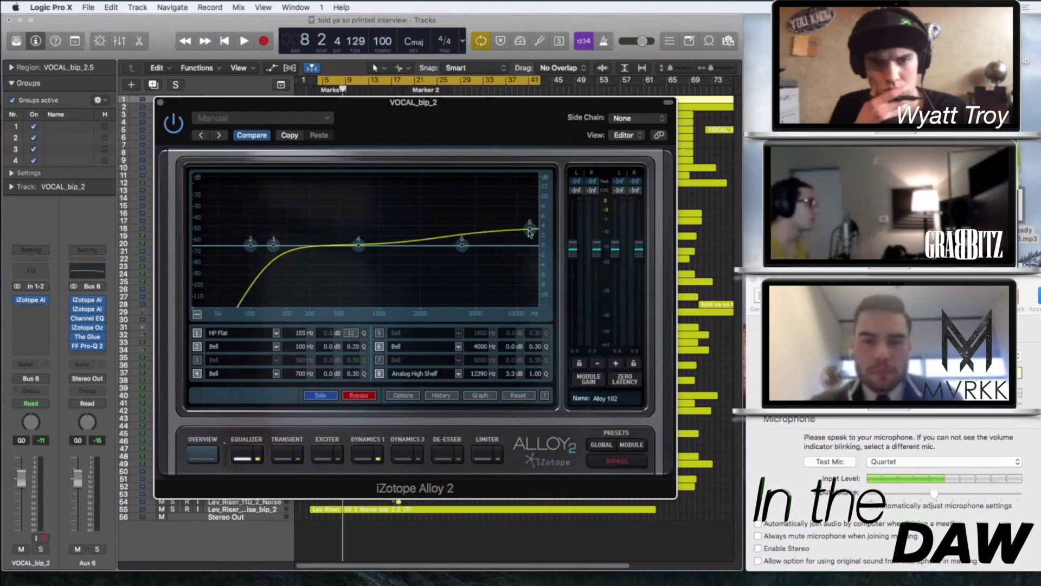
# Fine-tune the analog high shelf boost and shift the 700 Hz bell band slightly higher in frequency.
pyautogui.click(530, 229)
pyautogui.moveTo(507, 228); pyautogui.dragTo(525, 238)
pyautogui.moveTo(355, 248); pyautogui.dragTo(388, 244)
# Set the attack to about 4.1 in Alloy 2's Transient module.
pyautogui.click(286, 457)
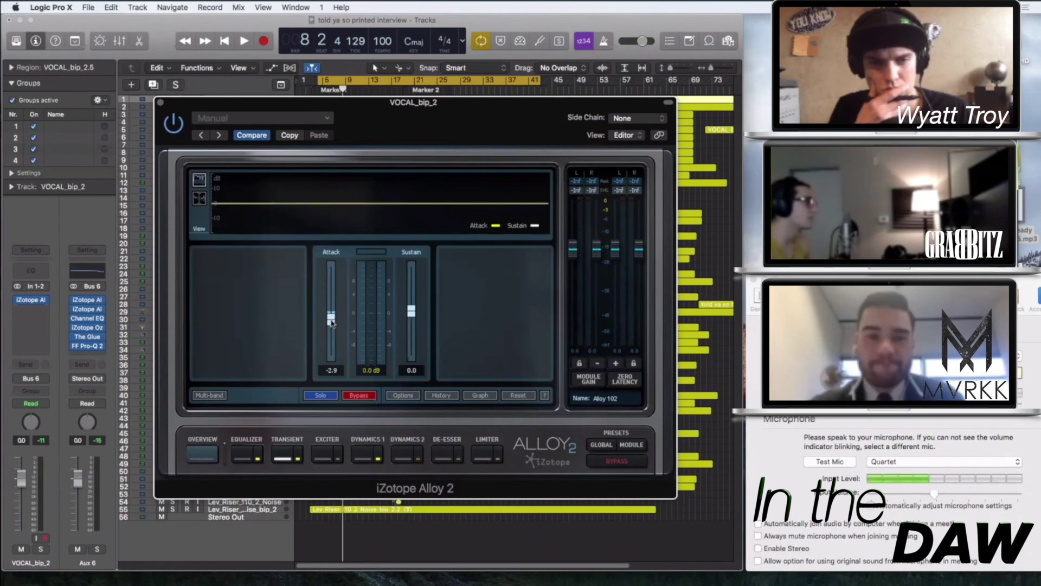
pyautogui.moveTo(332, 323); pyautogui.dragTo(344, 314)
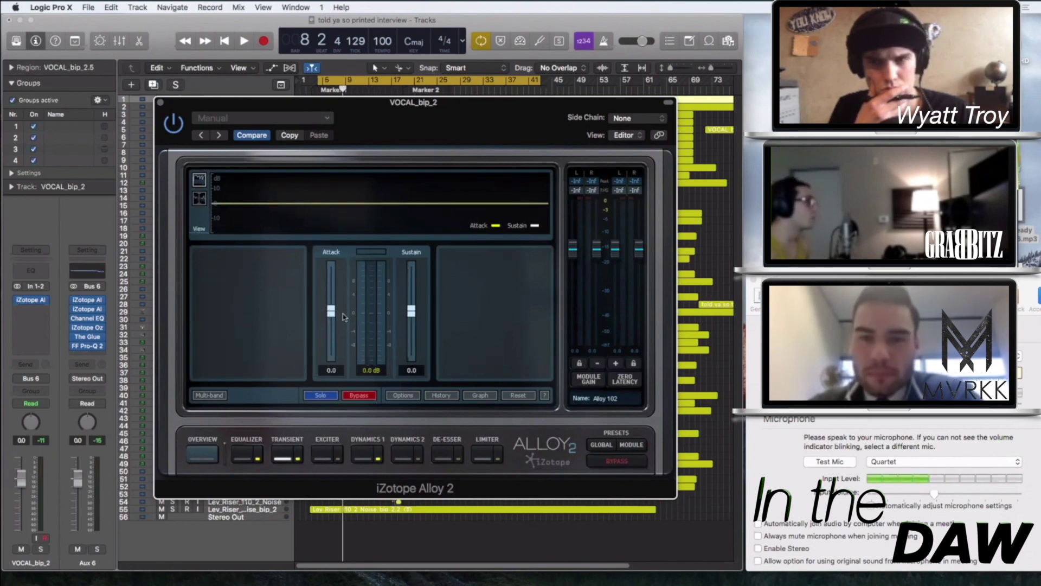
pyautogui.moveTo(333, 309); pyautogui.dragTo(333, 308)
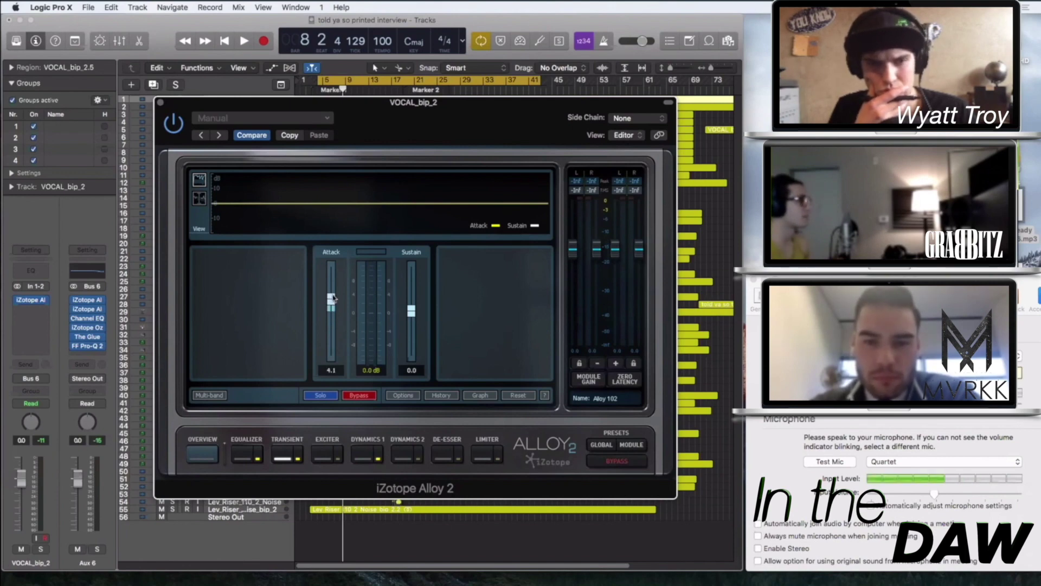
# Set the drive to about 4.2 in the Exciter module, keeping the Tube/Tape/Warm/Retro blend centred.
pyautogui.click(327, 456)
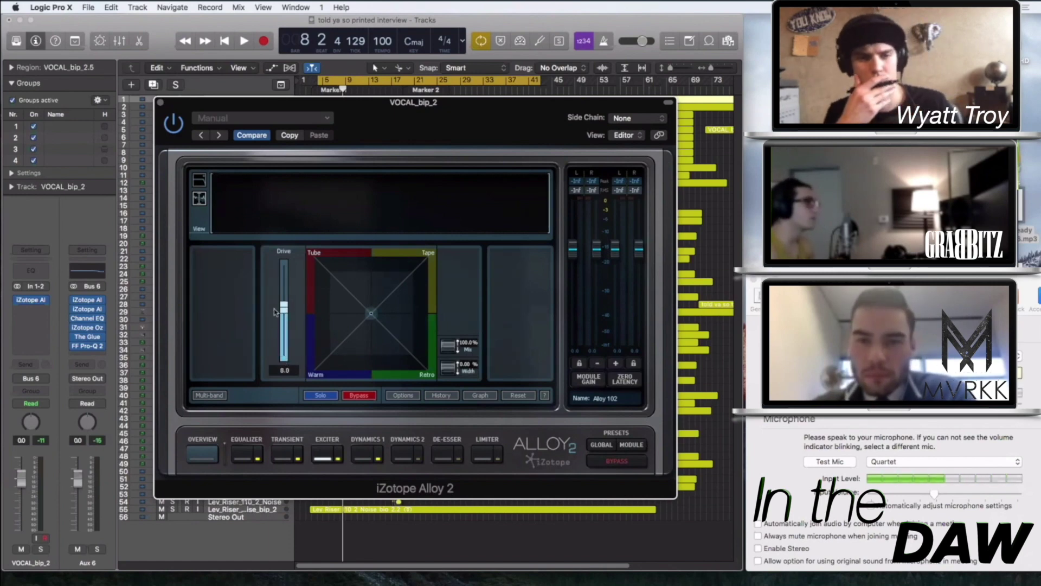
pyautogui.moveTo(284, 307); pyautogui.dragTo(284, 327)
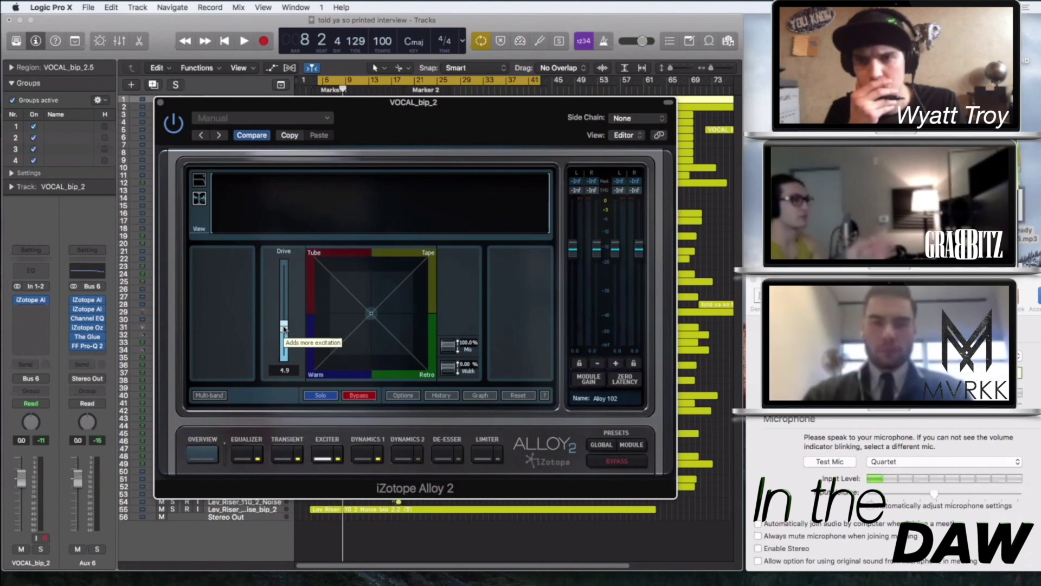
pyautogui.moveTo(372, 315); pyautogui.dragTo(351, 303)
pyautogui.doubleClick(351, 302)
pyautogui.moveTo(283, 320); pyautogui.dragTo(280, 335)
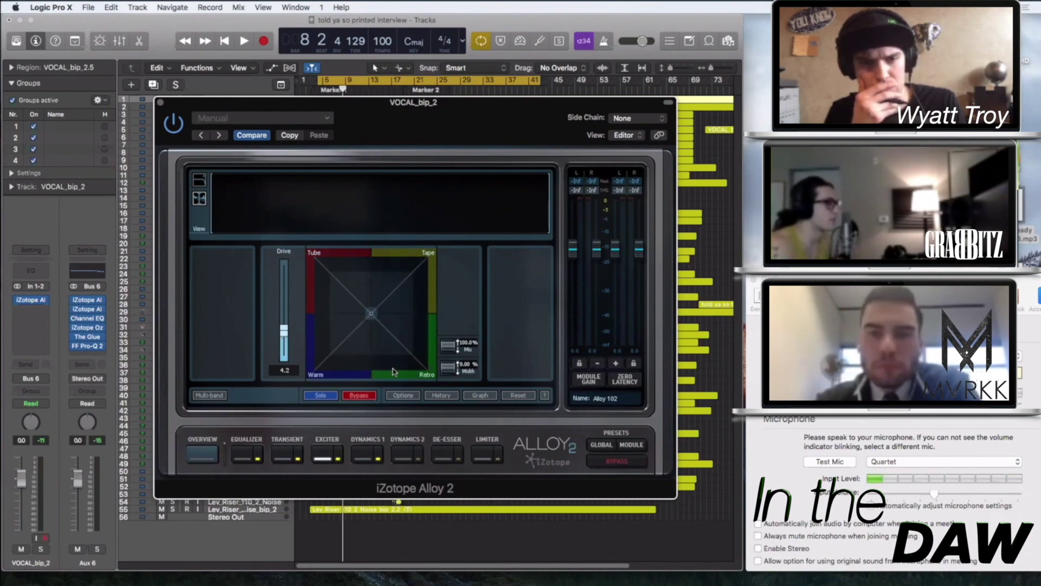
# Set the Dynamics 1 compressor ratio to 4.6:1 and lower its threshold slightly.
pyautogui.click(358, 460)
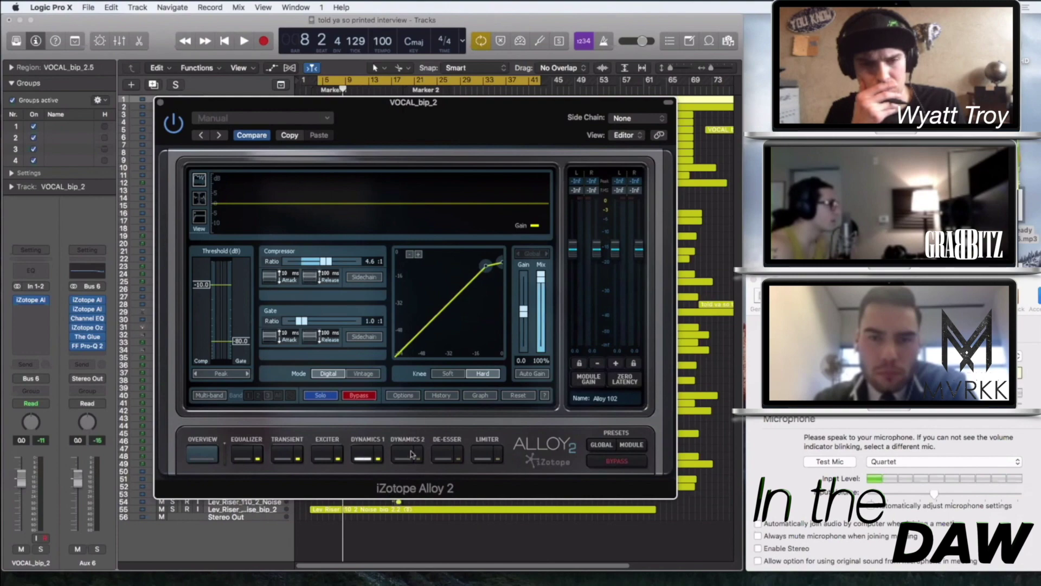
pyautogui.moveTo(207, 291); pyautogui.dragTo(206, 295)
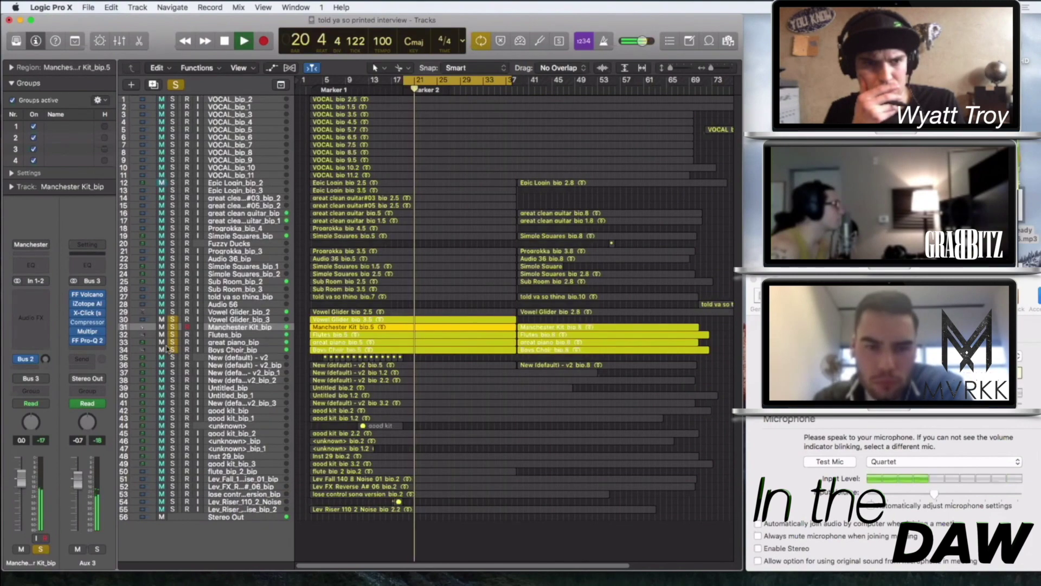
# Solo only the Manchester Kit_bip track and boost the high shelf in its Alloy 2 equalizer.
pyautogui.moveTo(173, 350); pyautogui.dragTo(172, 314)
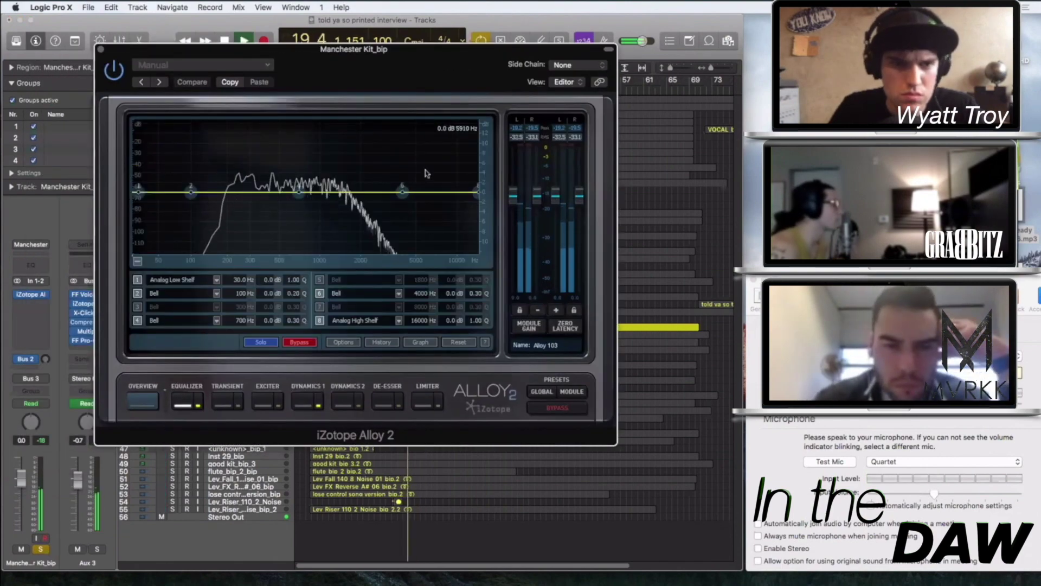
pyautogui.moveTo(478, 192); pyautogui.dragTo(401, 158)
# Compress Manchester Kit_bip in Dynamics 1 with a 3.9:1 ratio, a -33.4 dB threshold and a 0.01 ms attack.
pyautogui.click(304, 404)
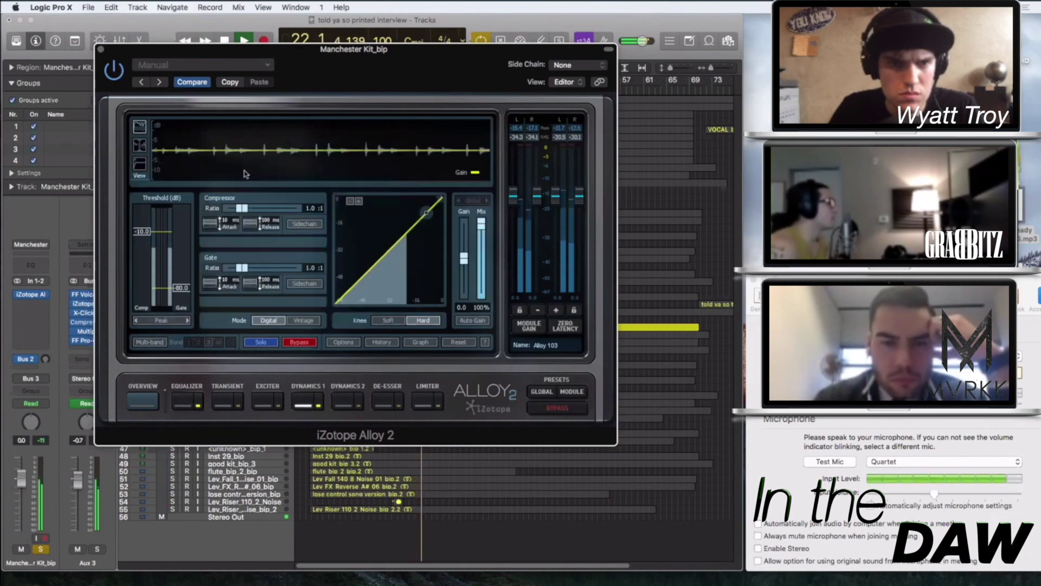
pyautogui.moveTo(242, 207); pyautogui.dragTo(263, 208)
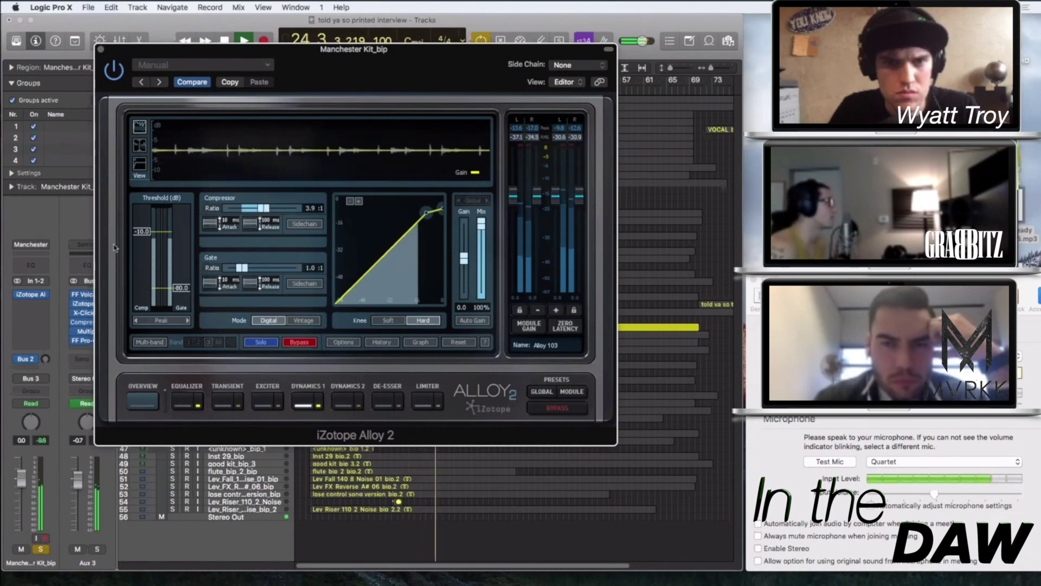
pyautogui.moveTo(143, 233); pyautogui.dragTo(137, 261)
pyautogui.moveTo(209, 225); pyautogui.dragTo(258, 584)
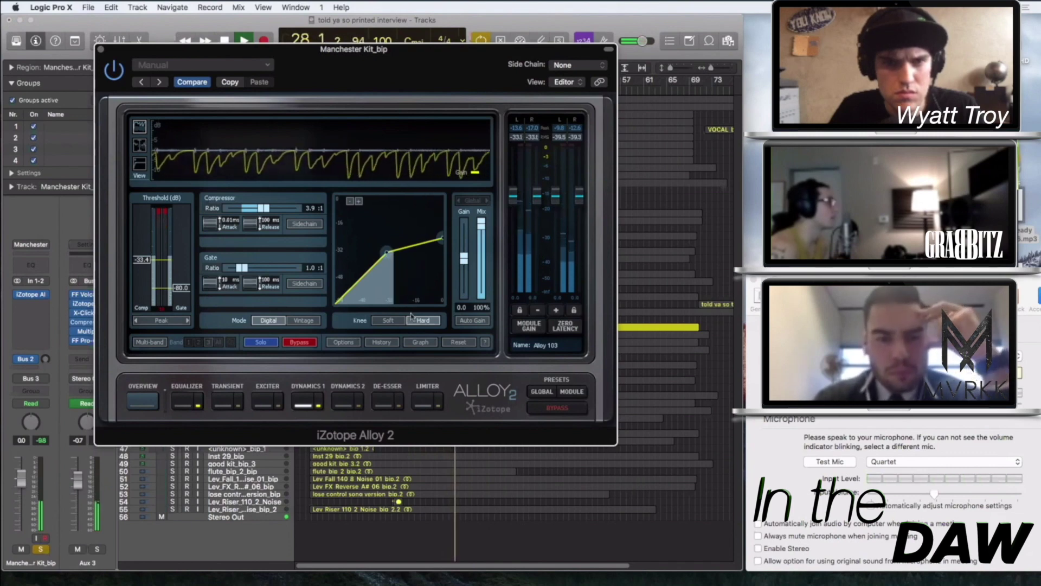
# Undo the attack change, set the compressor threshold to -19.8 dB, and close Alloy 2 with playback stopped.
pyautogui.press('super+z')
pyautogui.moveTo(158, 259); pyautogui.dragTo(151, 249)
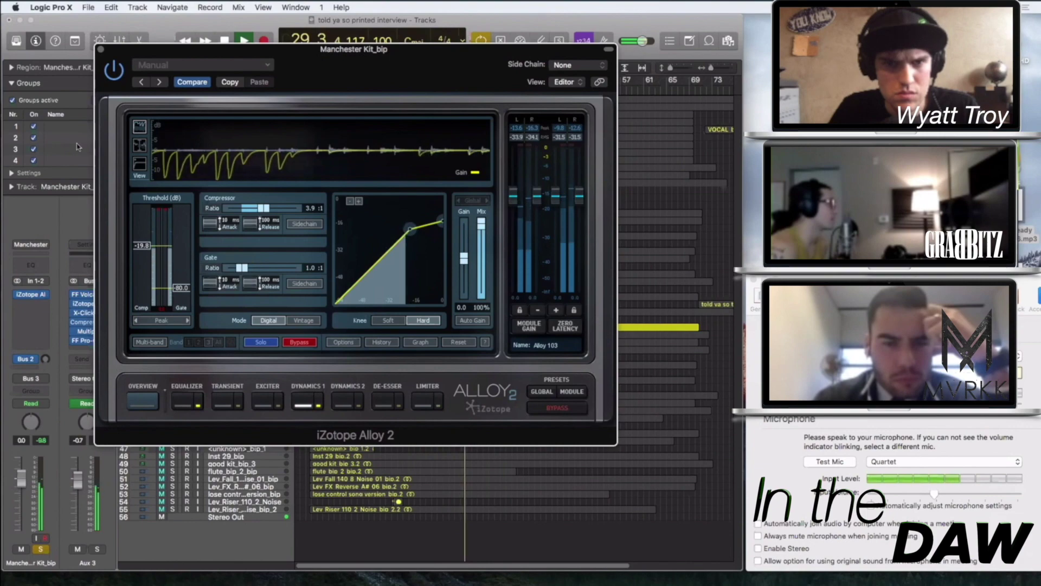
pyautogui.press('space')
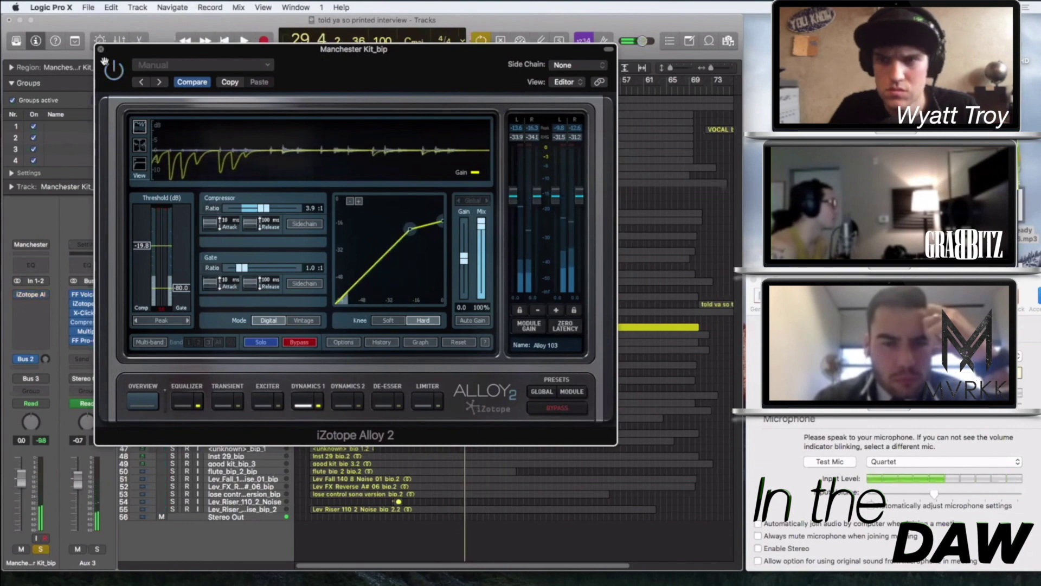
pyautogui.click(101, 50)
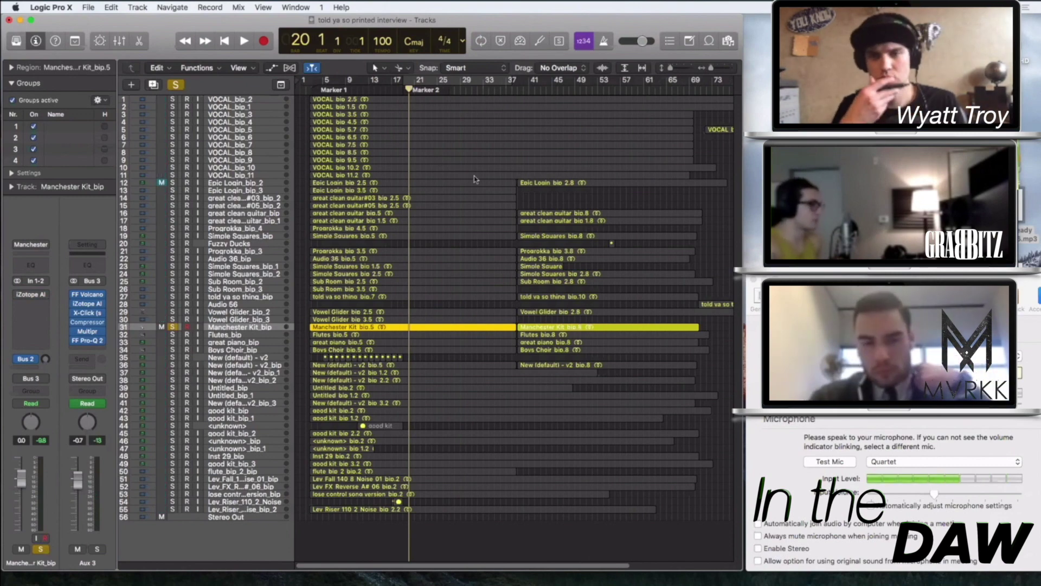
# Lower the microphone input volume slightly in Zoom's audio settings.
pyautogui.click(28, 585)
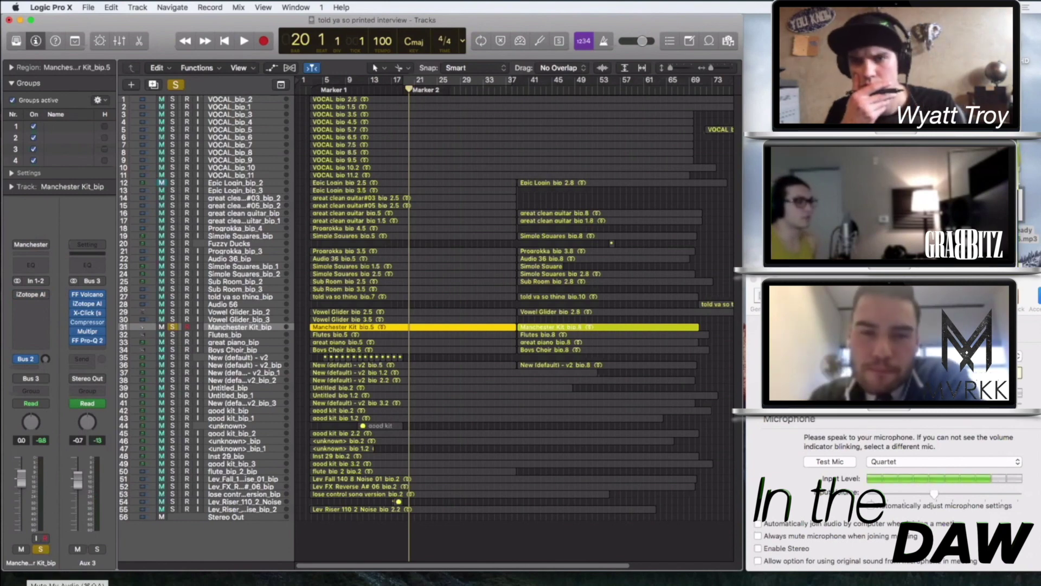
pyautogui.moveTo(935, 494); pyautogui.dragTo(929, 496)
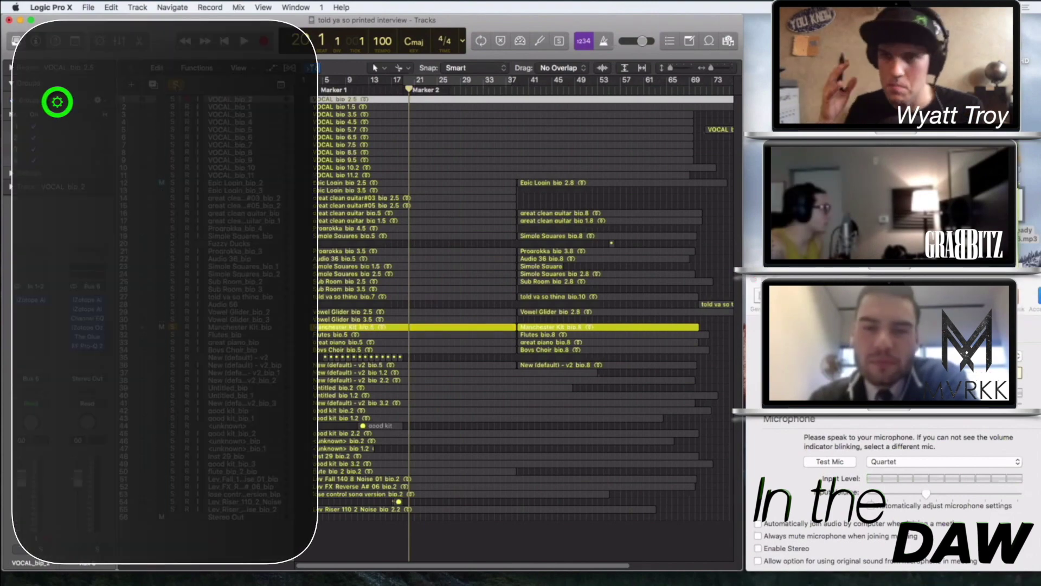
# Select all regions in the arrangement and switch the cycle range on and back off.
pyautogui.press('super+a')
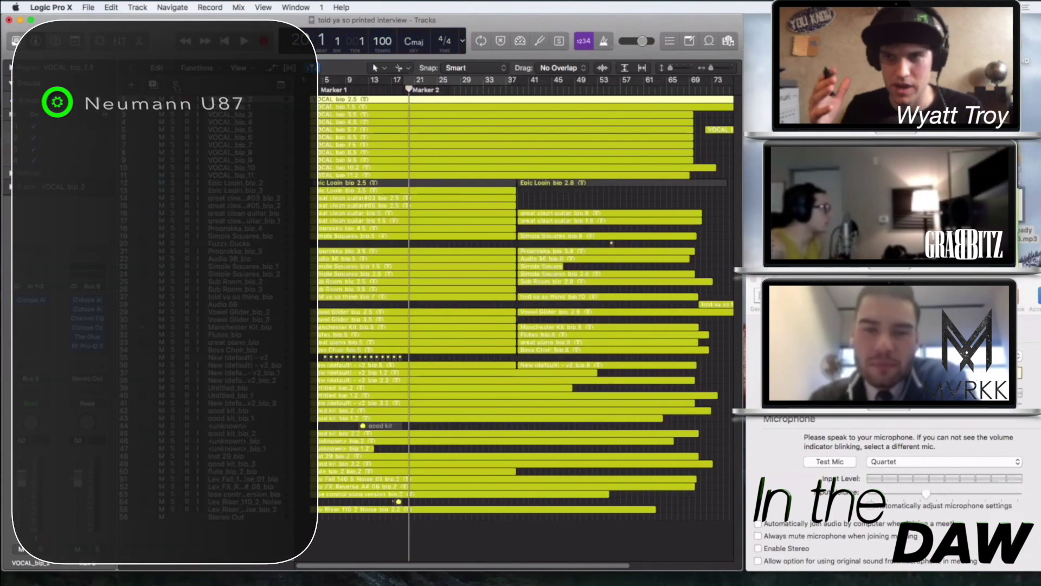
pyautogui.press('c')
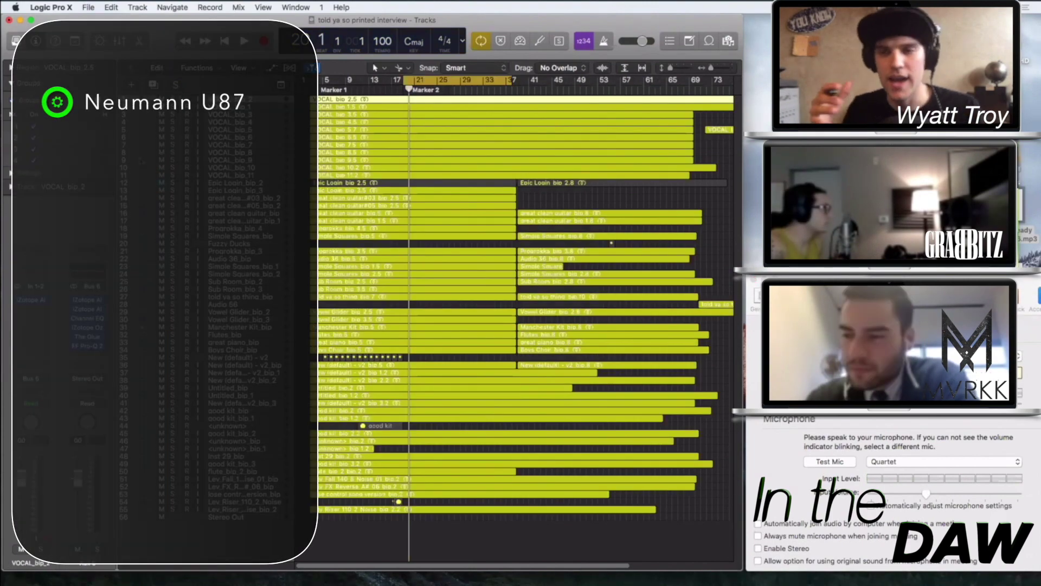
pyautogui.click(453, 81)
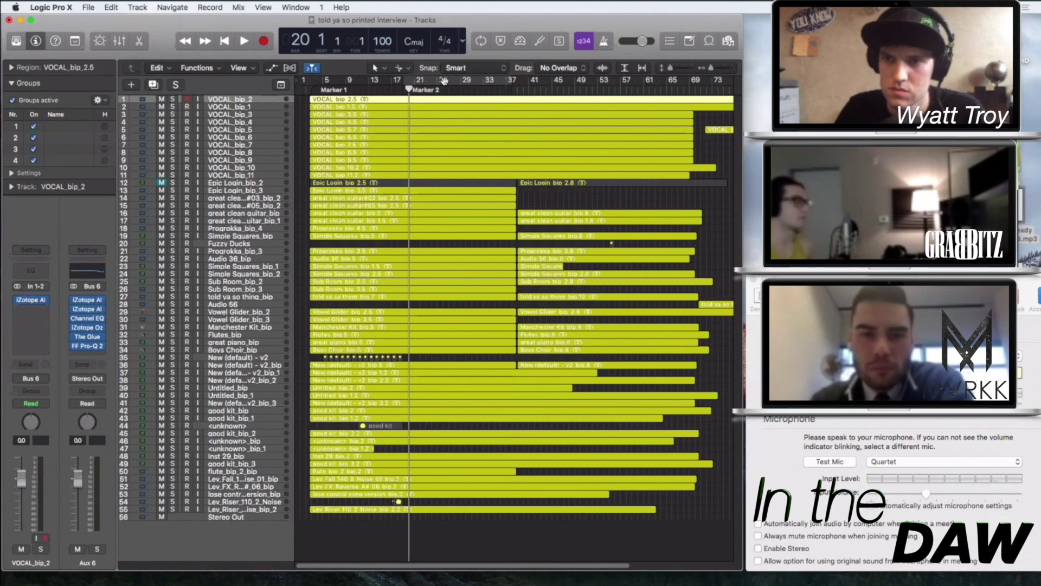
# Solo VOCAL_bip_2, place the playhead near bar 10, and load the "u2 vox" channel strip setting.
pyautogui.click(173, 100)
pyautogui.click(351, 89)
pyautogui.click(30, 250)
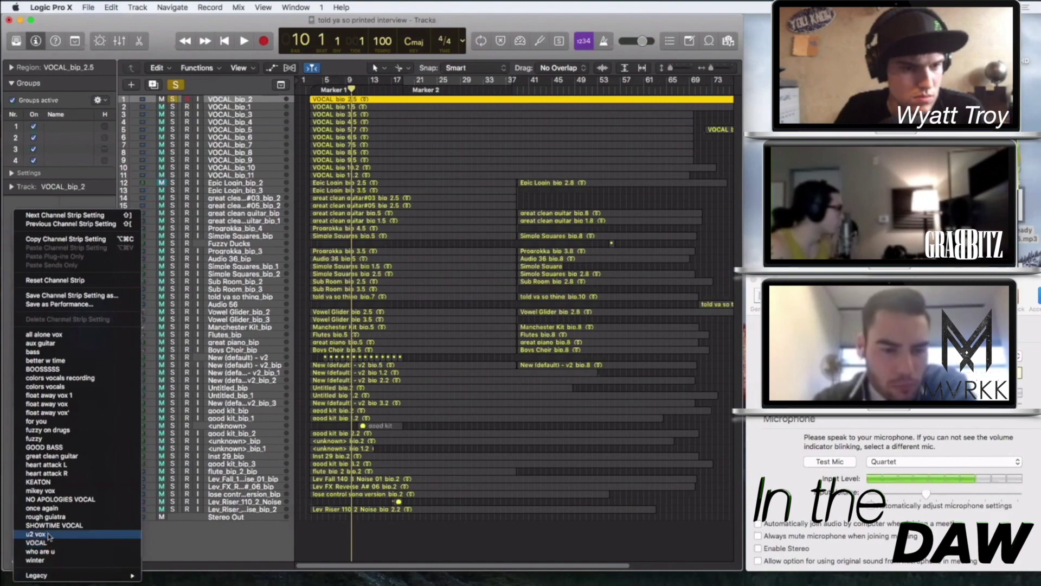
pyautogui.click(51, 545)
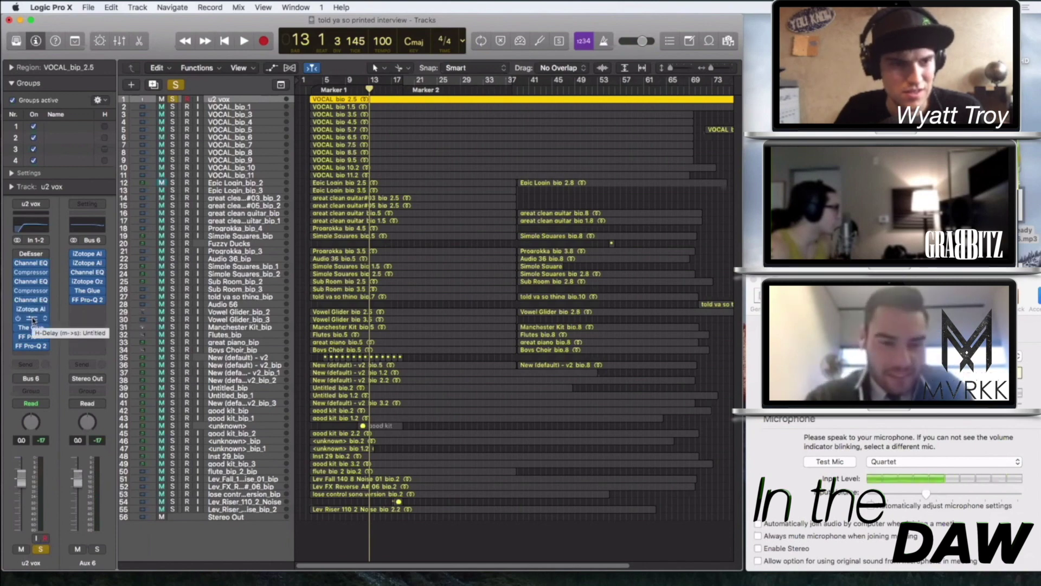
# Move the H-Delay insert below The Glue on the u2 vox channel and inspect The Glue's settings.
pyautogui.moveTo(34, 318); pyautogui.dragTo(34, 334)
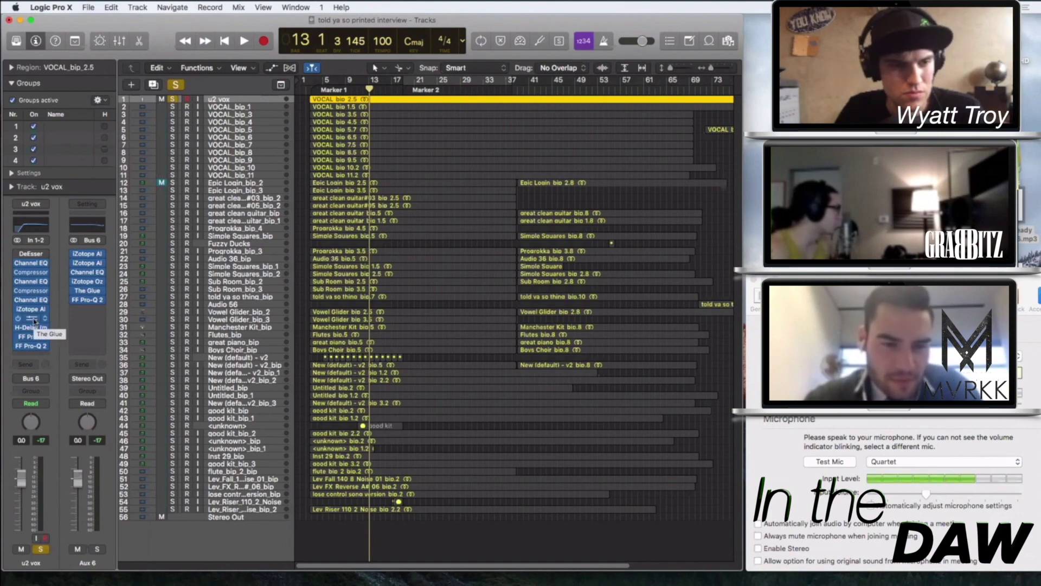
pyautogui.click(42, 319)
pyautogui.moveTo(95, 322)
pyautogui.click(26, 320)
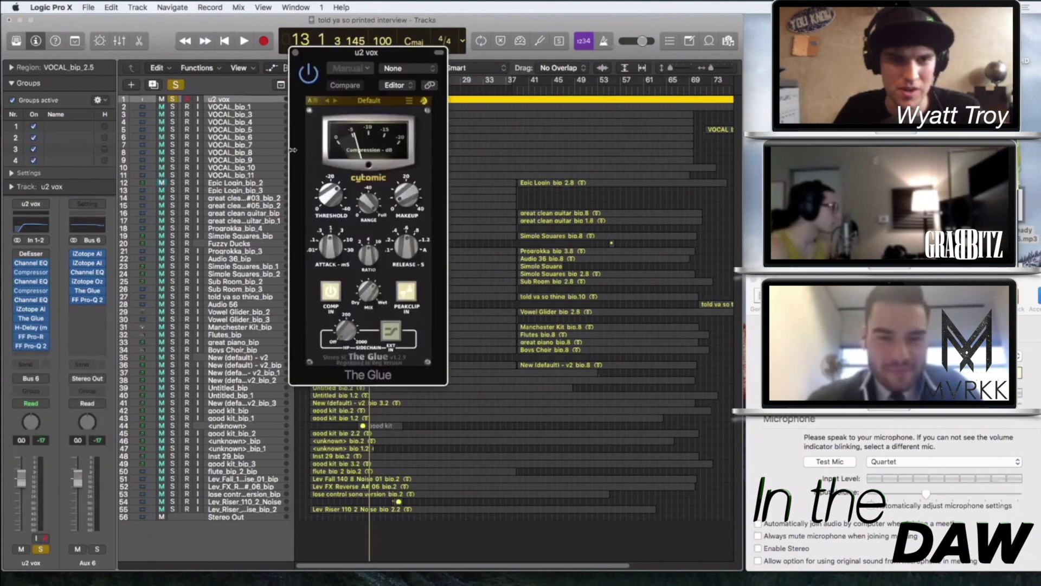
pyautogui.click(296, 52)
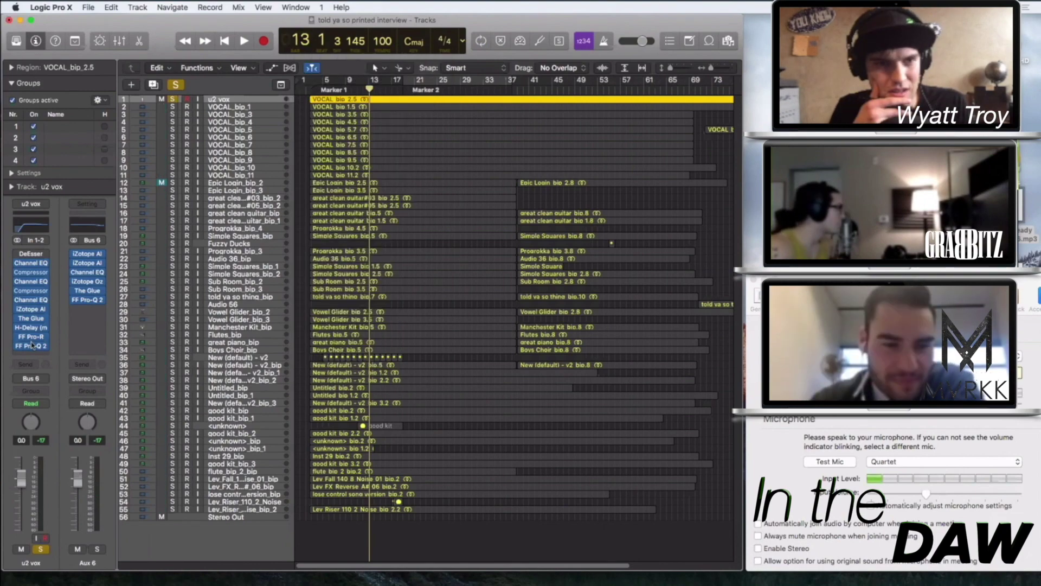
# Review the Pro-R reverb on u2 vox and reduce the upper-mid boost and the deepest low-mid cut in Pro-Q 2.
pyautogui.click(31, 337)
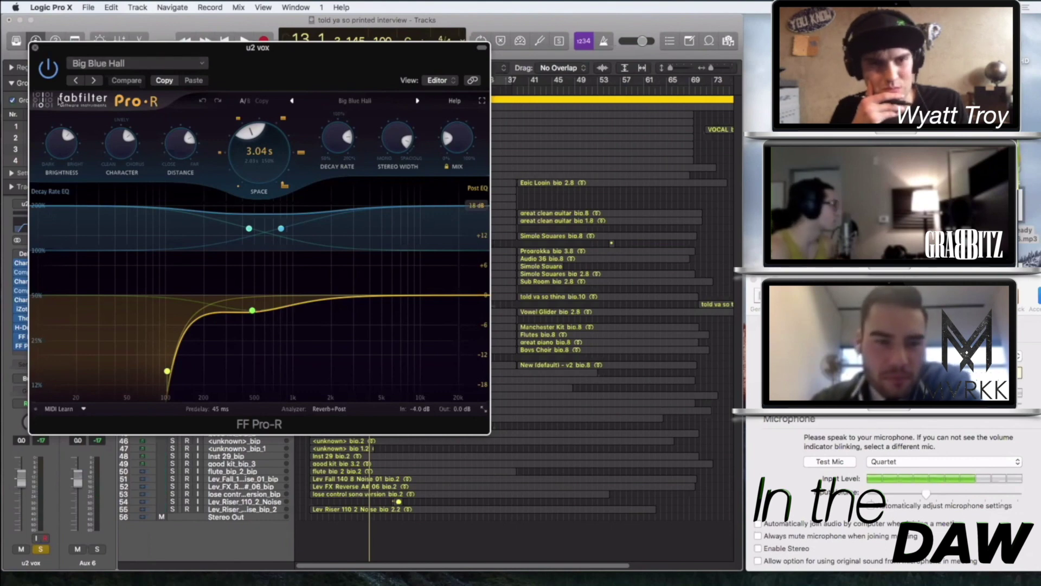
pyautogui.click(35, 48)
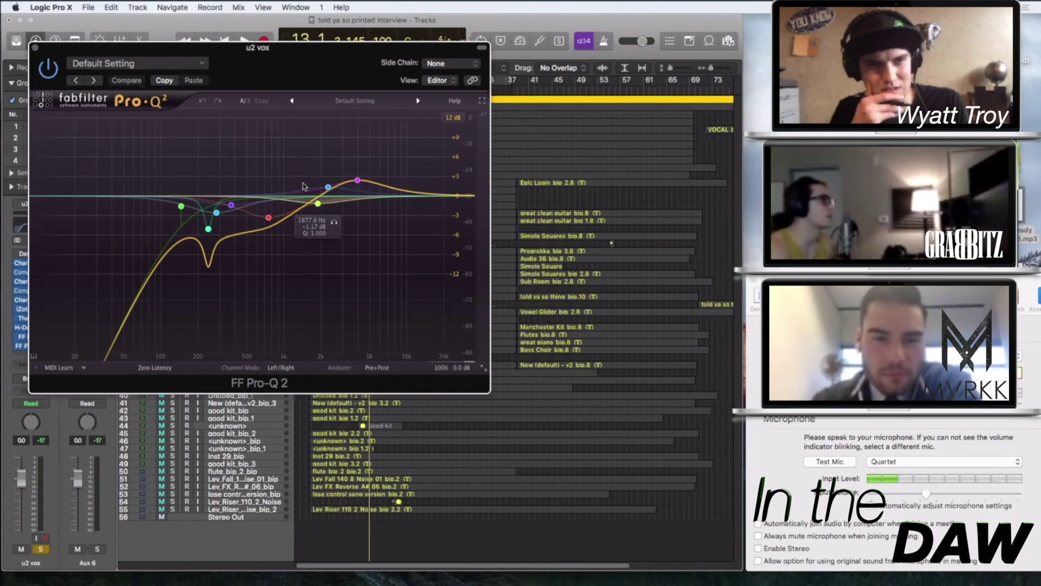
pyautogui.moveTo(359, 181); pyautogui.dragTo(358, 188)
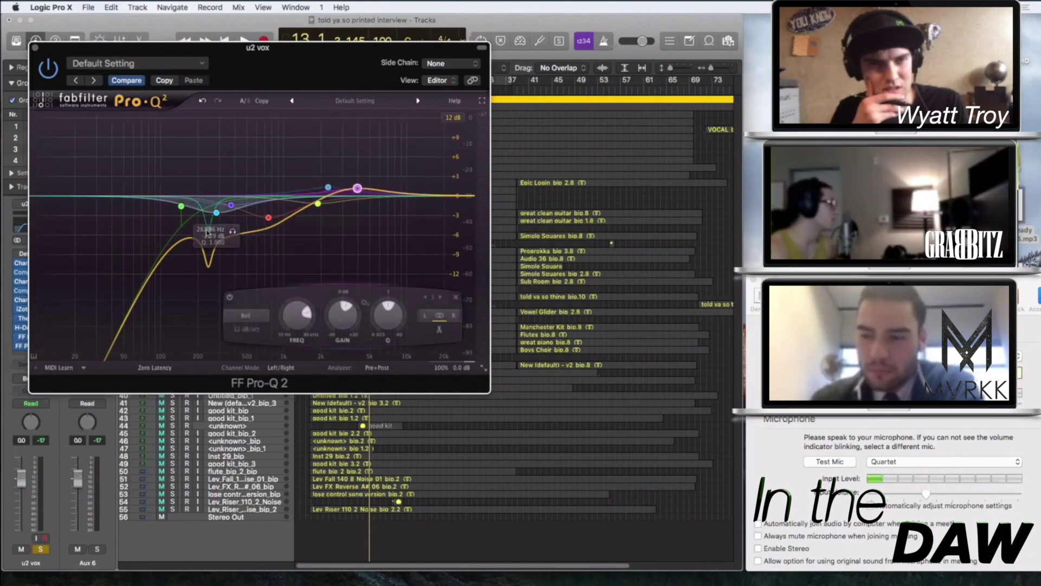
pyautogui.moveTo(208, 232); pyautogui.dragTo(209, 215)
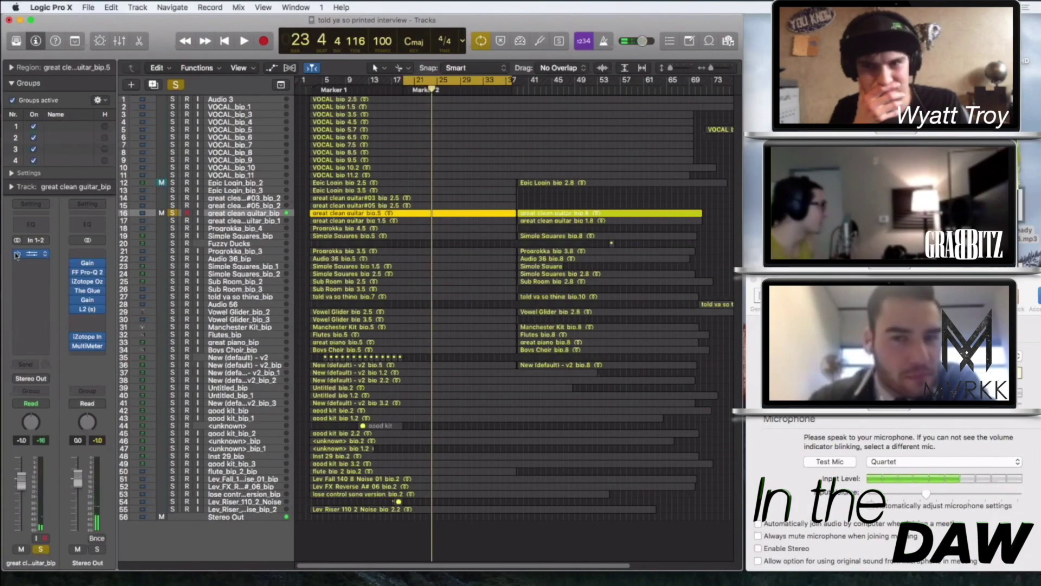
# Raise the Bass fader slightly in CLA Vocals on great clean guitar_bip with playback stopped, and close the plug-in.
pyautogui.click(29, 253)
pyautogui.press('space')
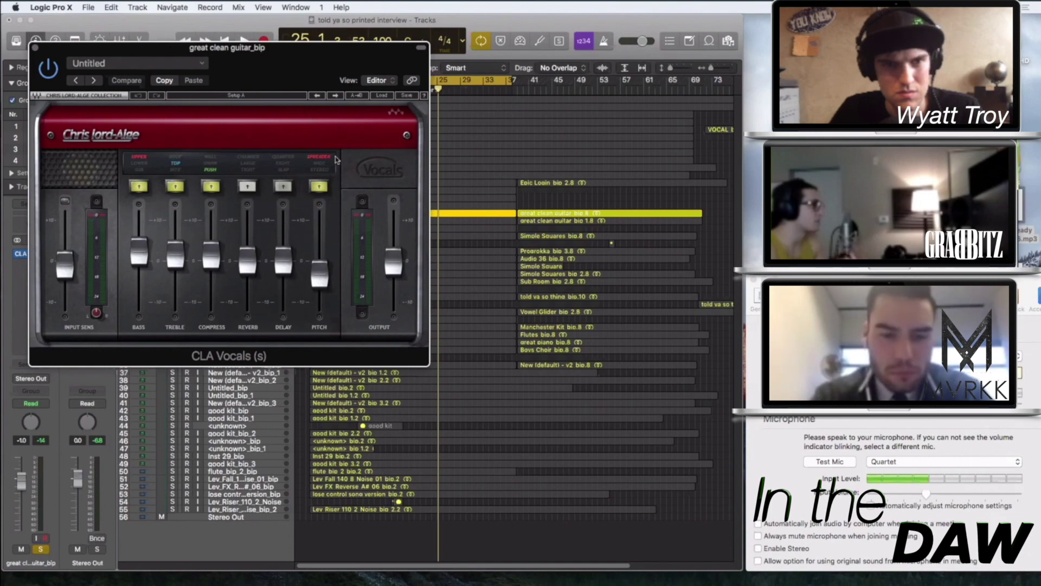
pyautogui.moveTo(139, 244); pyautogui.dragTo(140, 238)
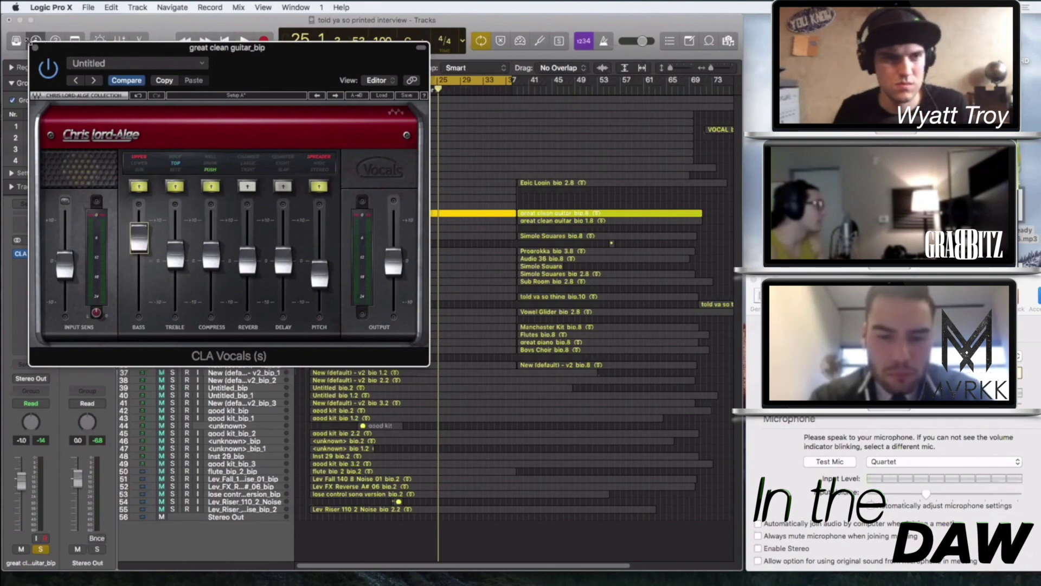
pyautogui.click(32, 47)
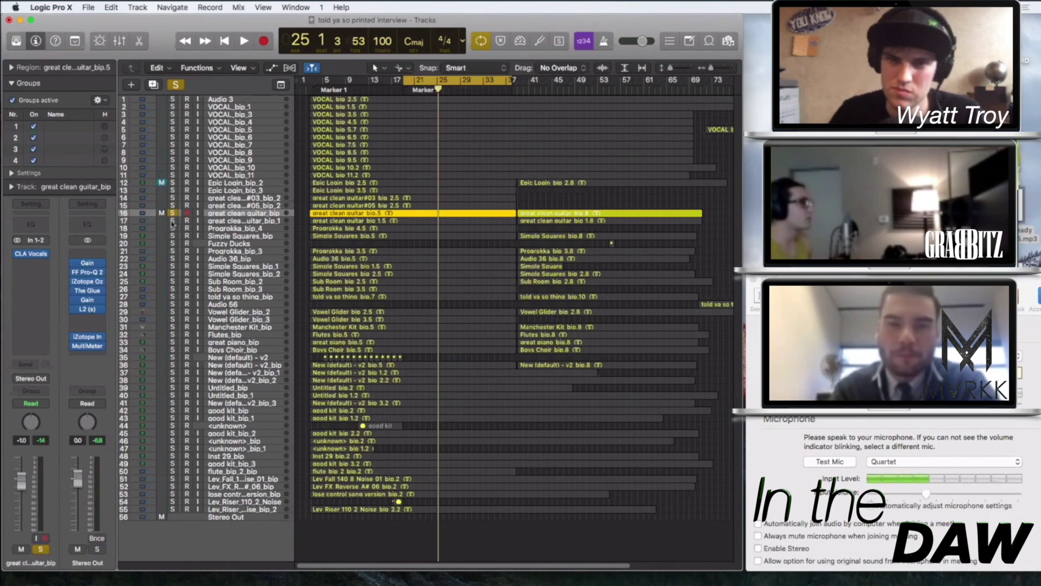
# Audition the soloed great clean guitar_bip track within the cycle range and stop playback.
pyautogui.press('space')
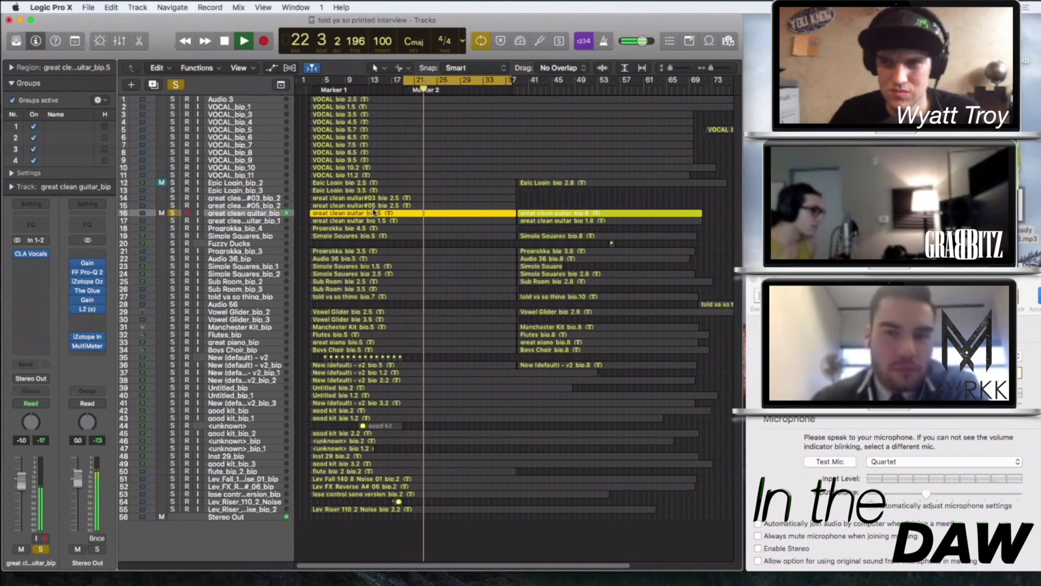
pyautogui.press('space')
pyautogui.click(244, 208)
pyautogui.click(243, 215)
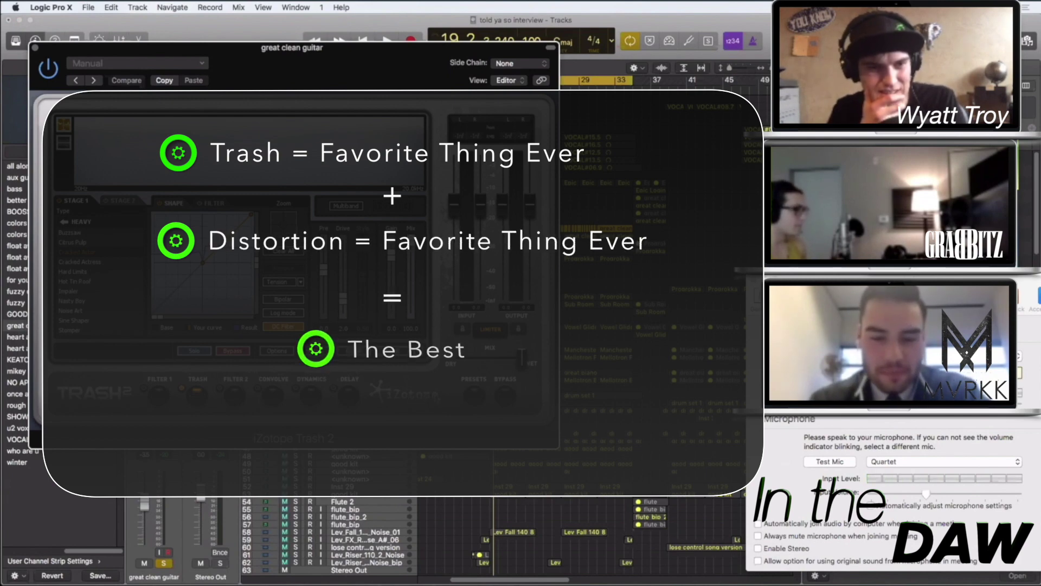
# Move the Trash 2 window clear of the channel strip list and show its distortion type categories.
pyautogui.moveTo(302, 52); pyautogui.dragTo(363, 55)
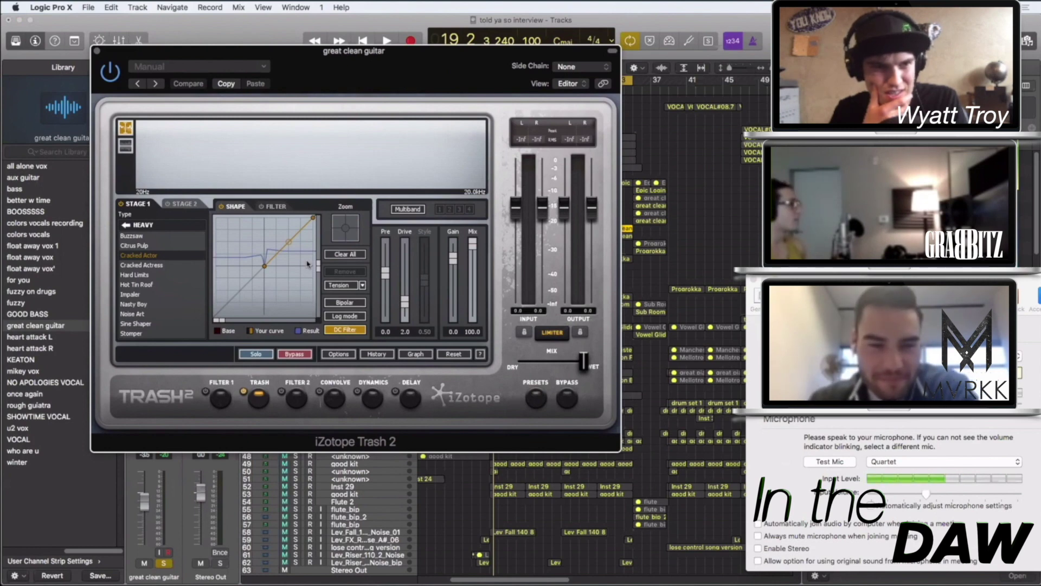
pyautogui.click(108, 72)
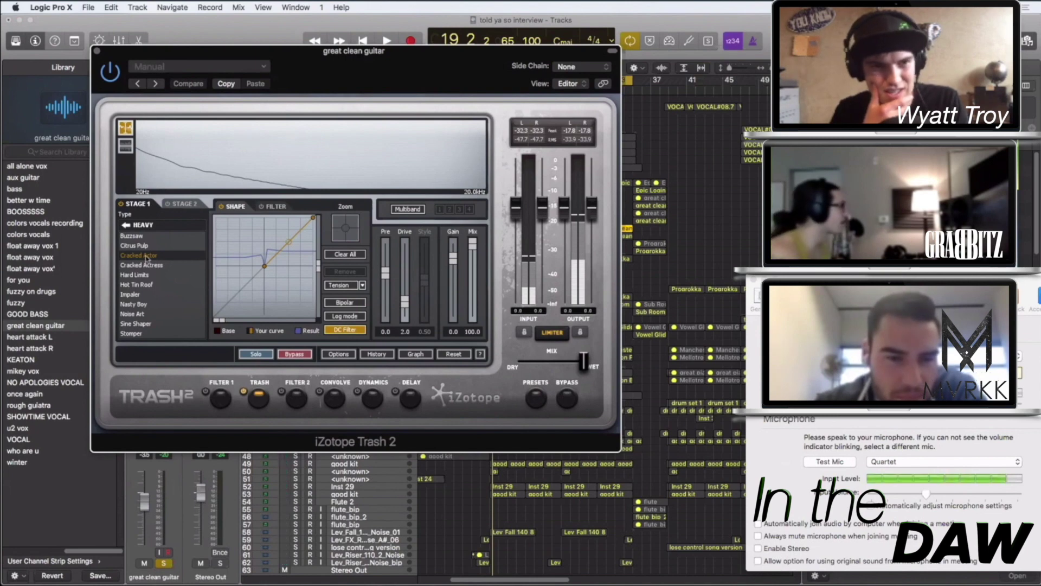
pyautogui.click(128, 224)
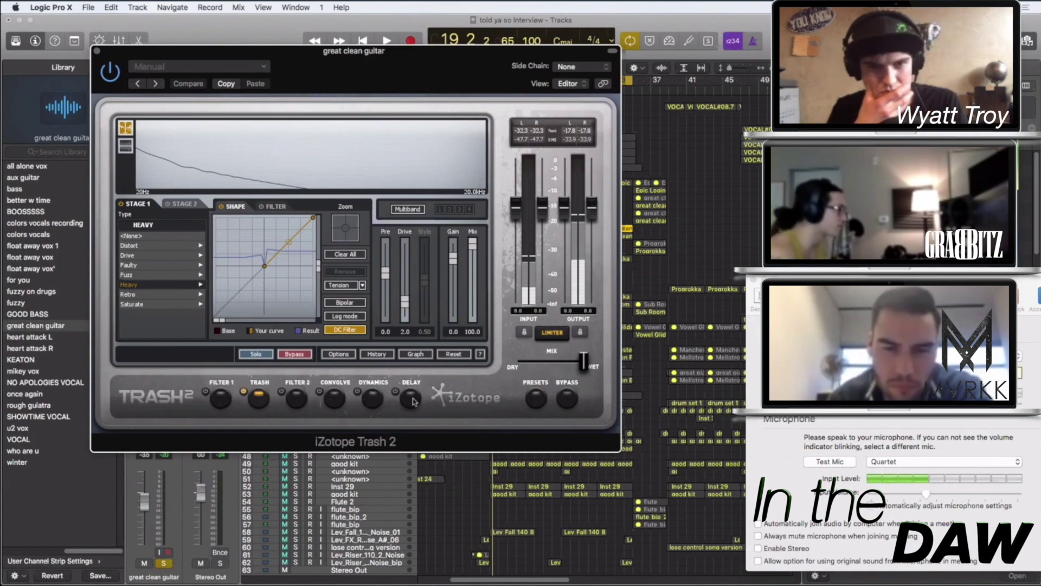
# View the impulse response categories in Trash 2's Convolve module and close the plug-in.
pyautogui.click(335, 399)
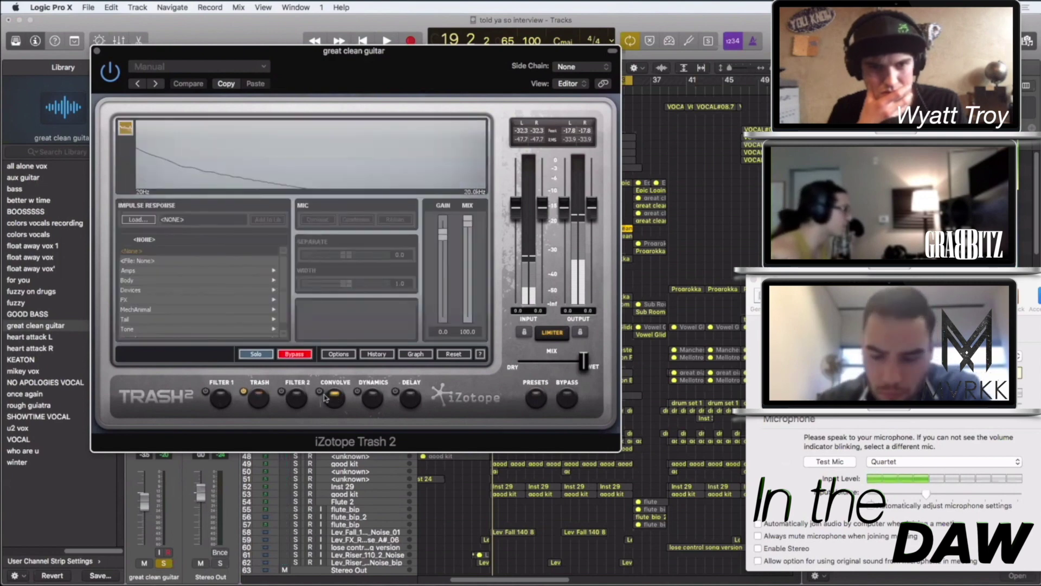
pyautogui.click(320, 392)
pyautogui.click(321, 384)
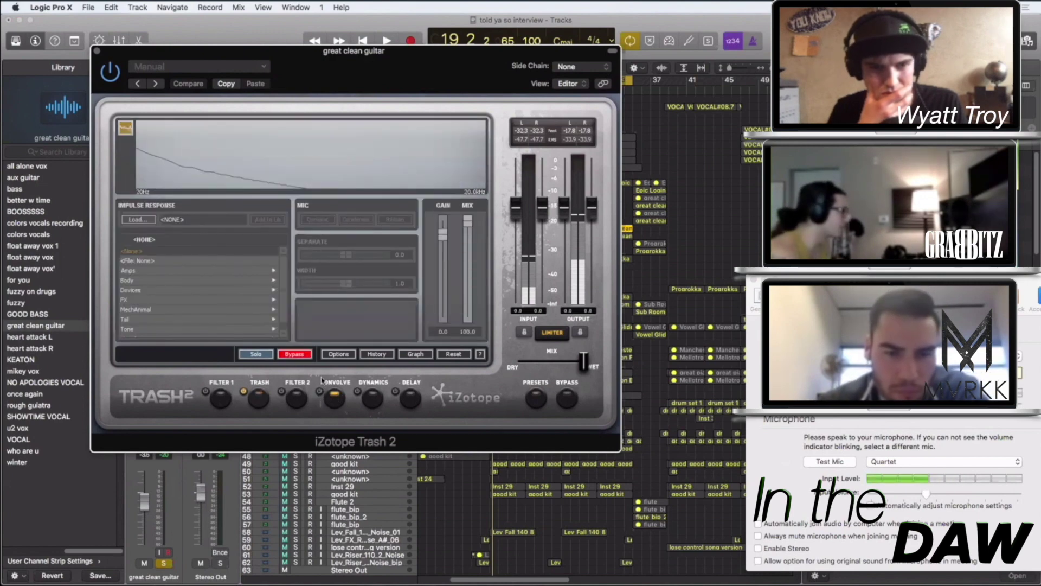
pyautogui.click(321, 383)
pyautogui.click(319, 390)
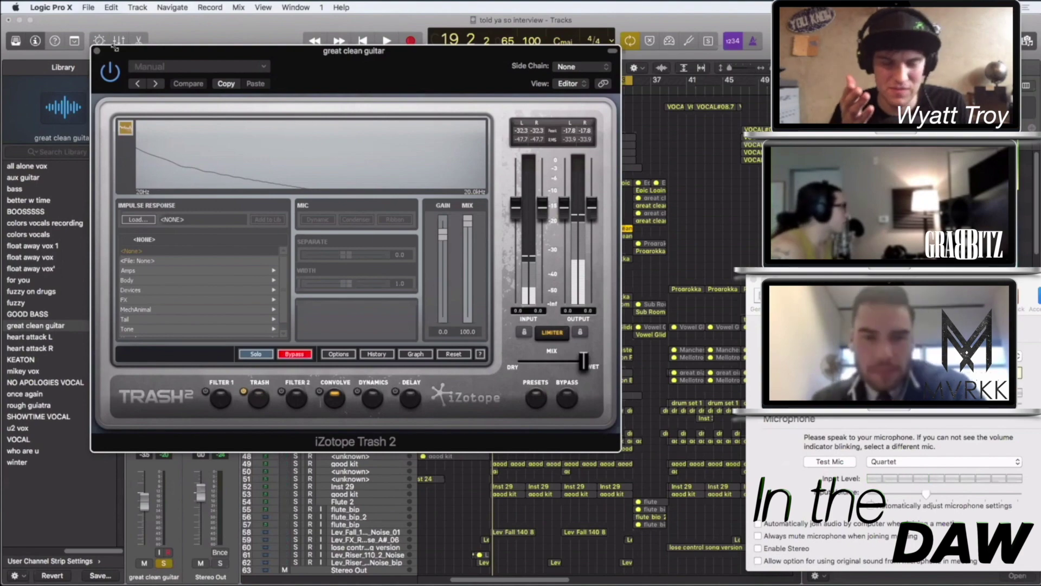
pyautogui.click(97, 51)
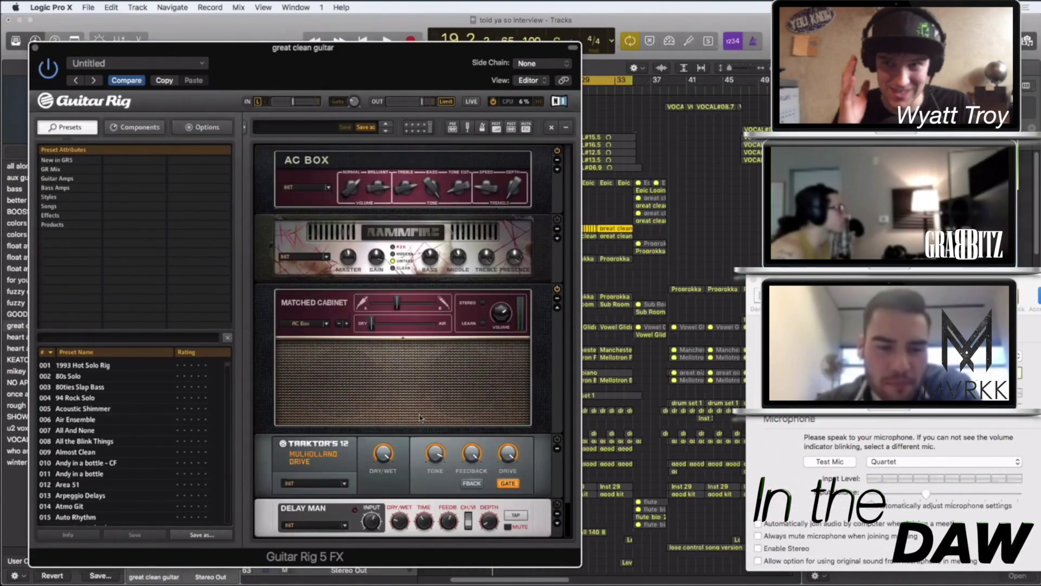
# Examine the Guitar Rig 5 rack on great clean guitar, from the AC Box amp down to the Vintage Verb.
pyautogui.scroll(-2, 421, 418)
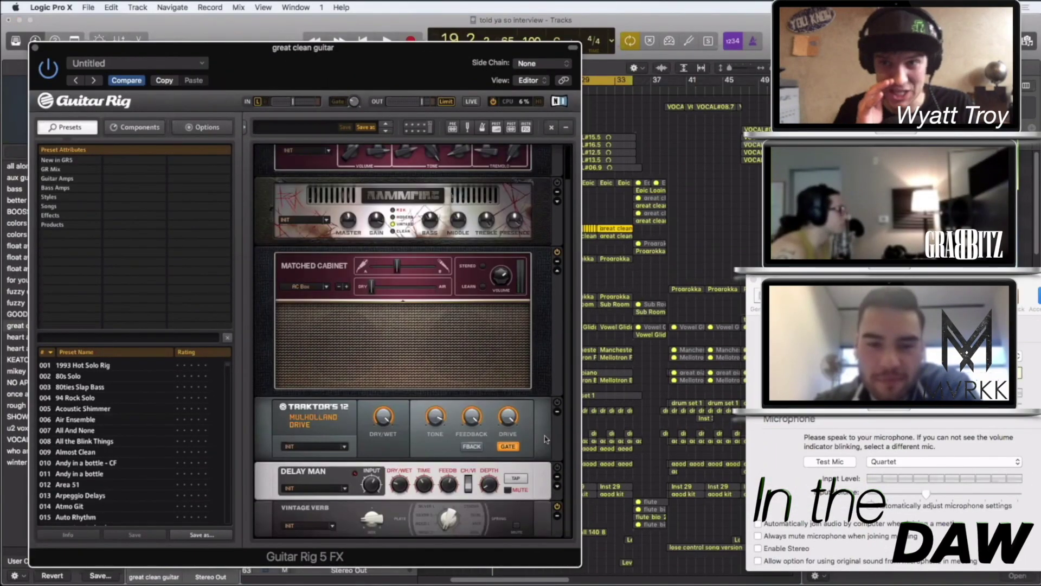
pyautogui.scroll(2, 532, 420)
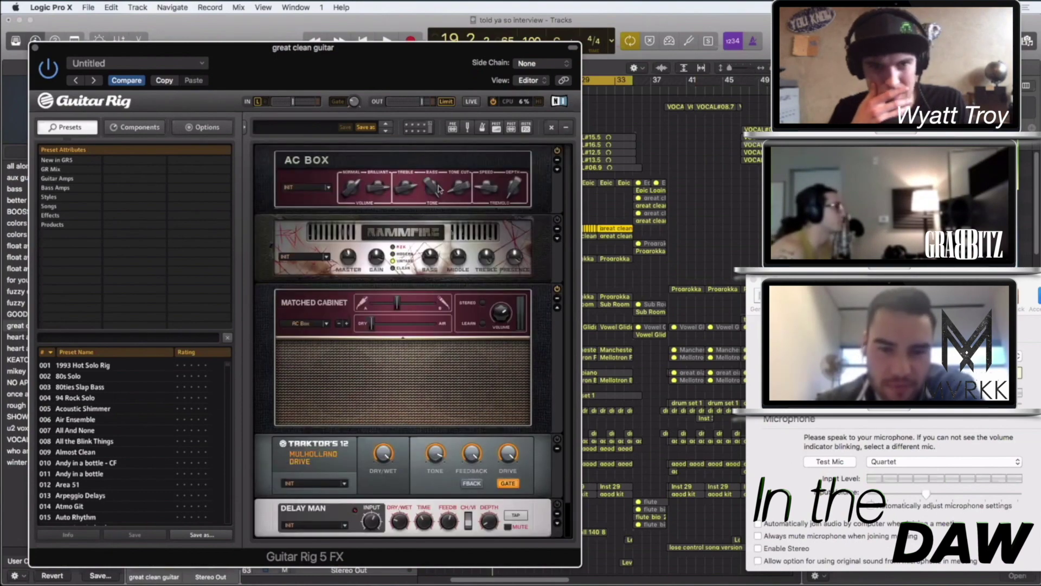
pyautogui.scroll(-2, 520, 218)
pyautogui.scroll(2, 374, 168)
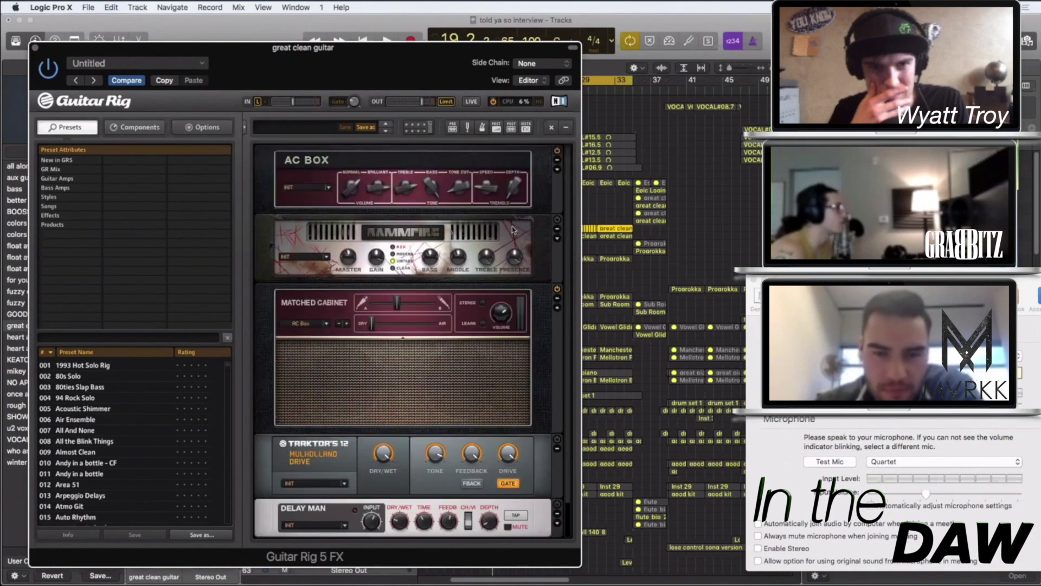
pyautogui.scroll(-2, 408, 196)
pyautogui.click(321, 404)
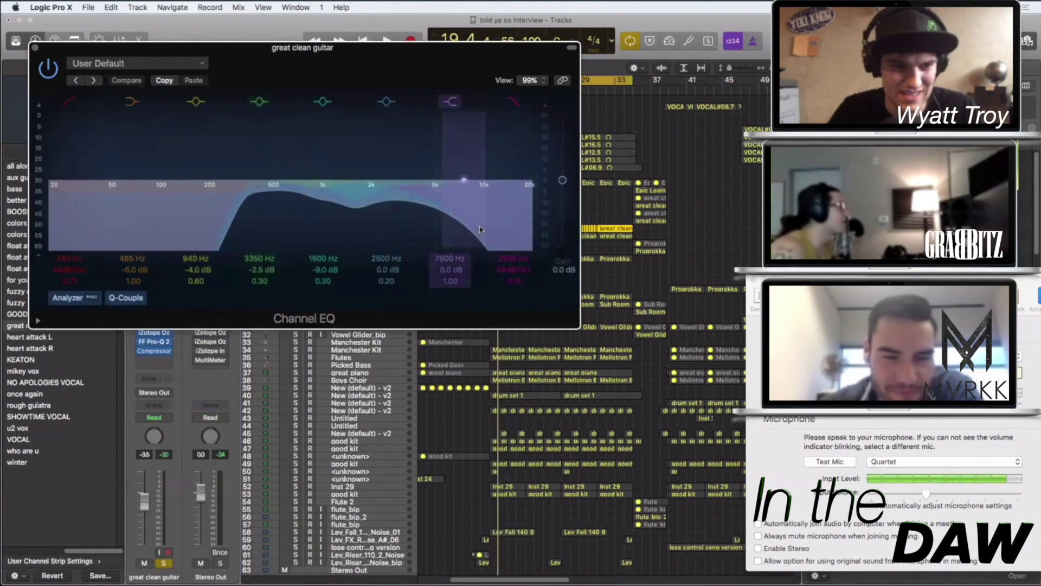
# Close the Channel EQ and review the remaining great clean guitar inserts, including VolumeShaper4 and Ozone 7 Dynamics.
pyautogui.click(35, 48)
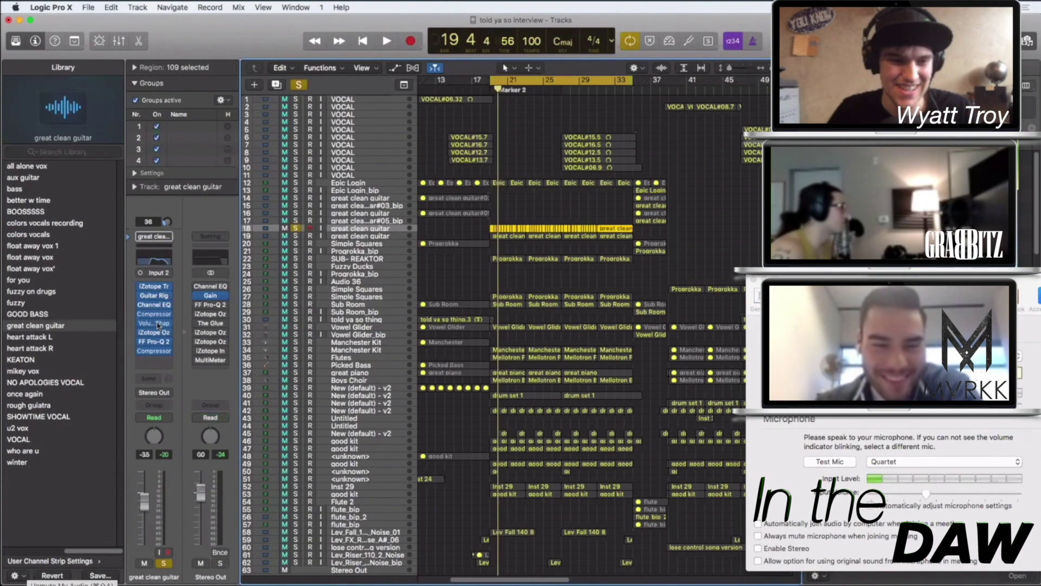
pyautogui.click(156, 317)
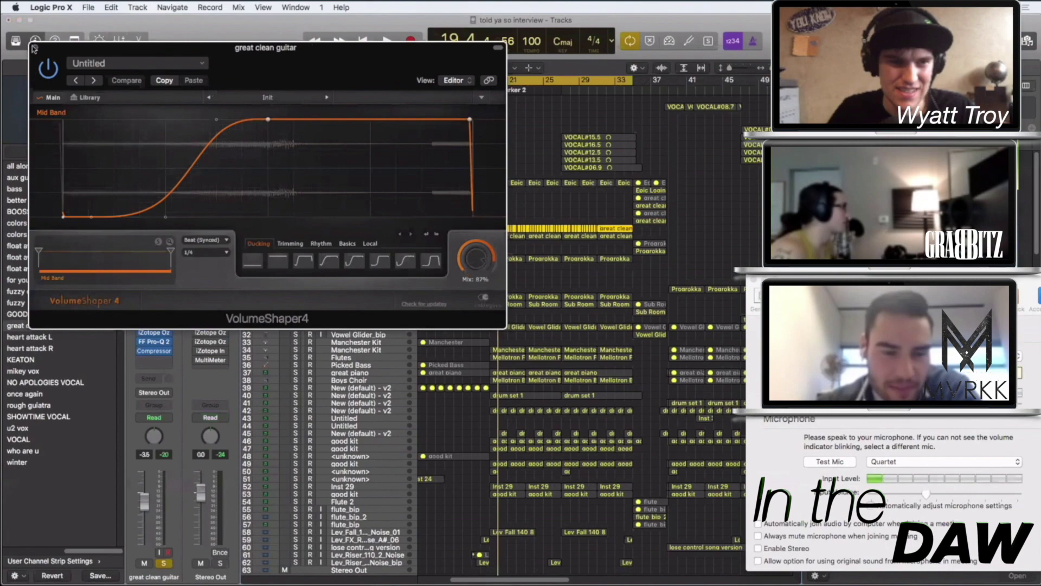
pyautogui.click(33, 47)
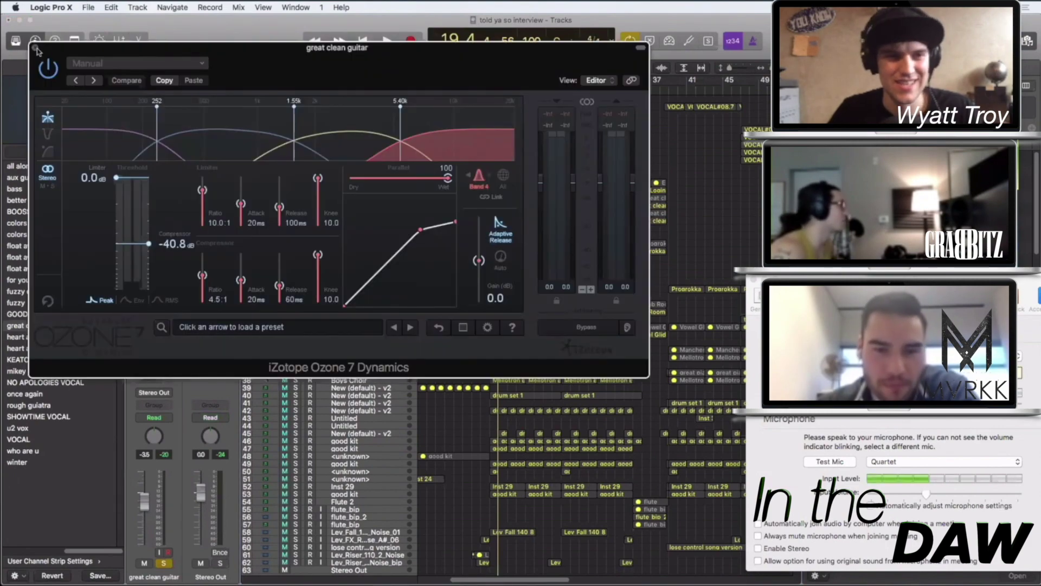
pyautogui.click(36, 49)
pyautogui.click(158, 335)
pyautogui.click(36, 49)
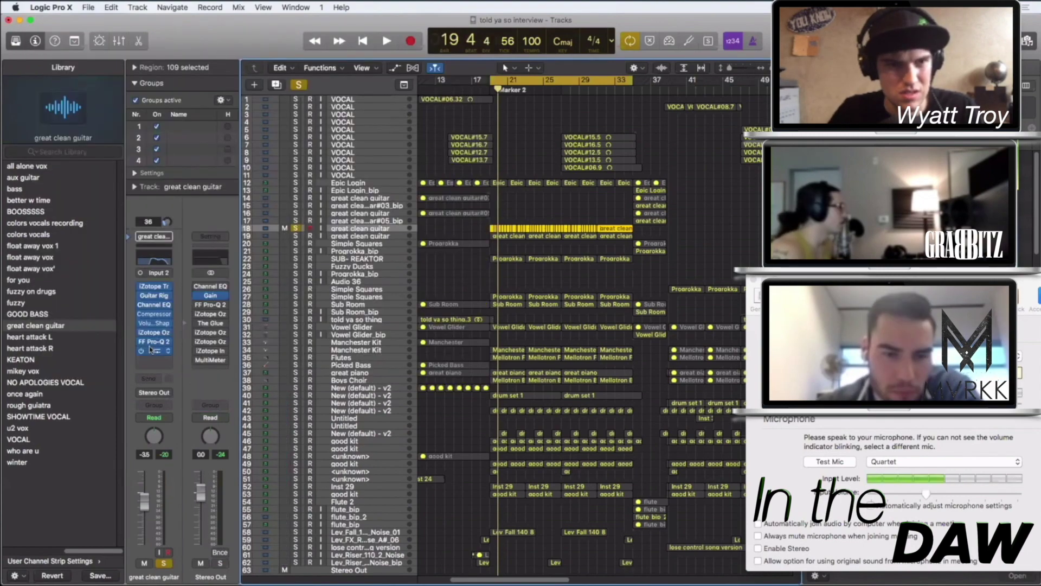
pyautogui.click(153, 350)
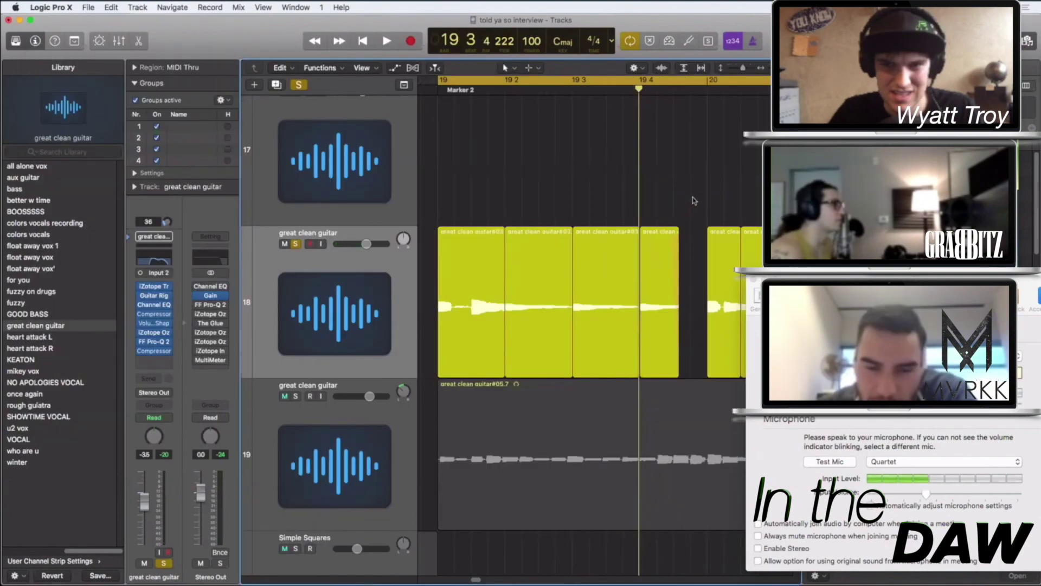
# Inspect the chopped great clean guitar regions on track 18 from bar 19 to bar 25.
pyautogui.hscroll(3, 668, 189)
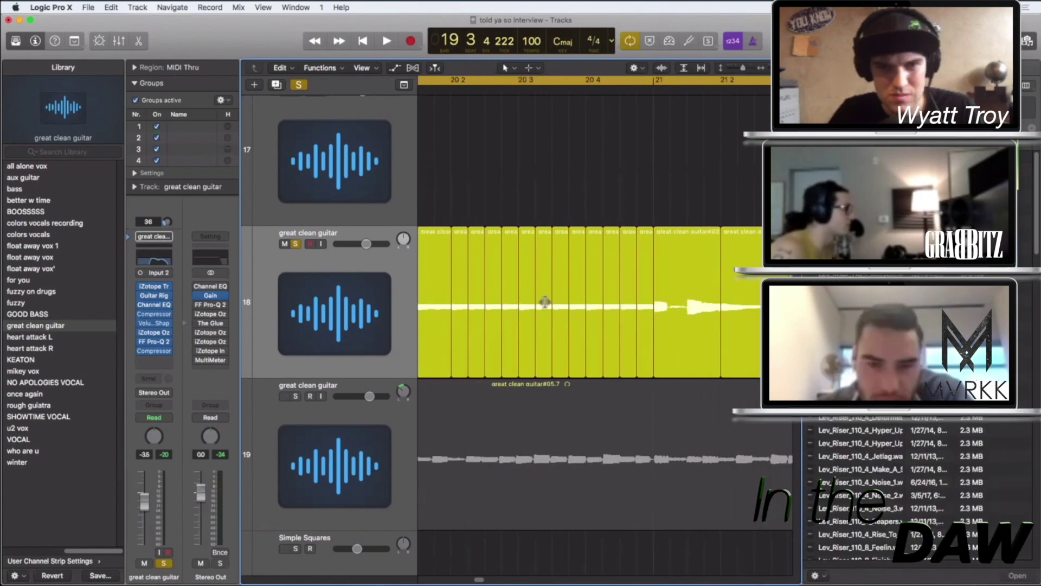
pyautogui.hscroll(5, 545, 302)
pyautogui.hscroll(15, 599, 264)
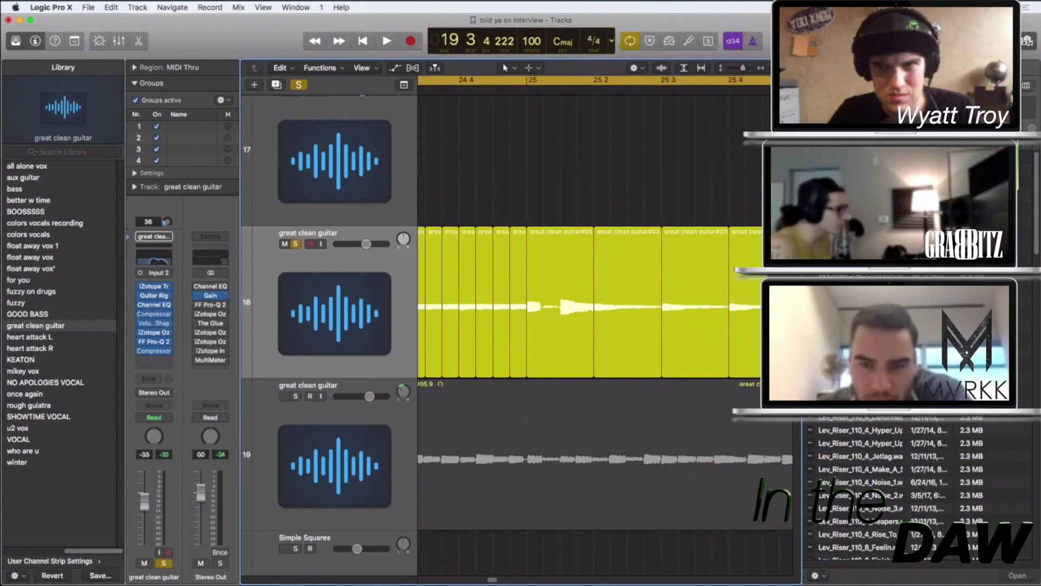
# Examine the chopped great clean guitar regions on track 18 from bar 25 to the long region starting at bar 31.
pyautogui.scroll(-10, 569, 244)
pyautogui.click(671, 250)
pyautogui.click(639, 213)
pyautogui.click(697, 324)
pyautogui.click(674, 198)
pyautogui.click(672, 260)
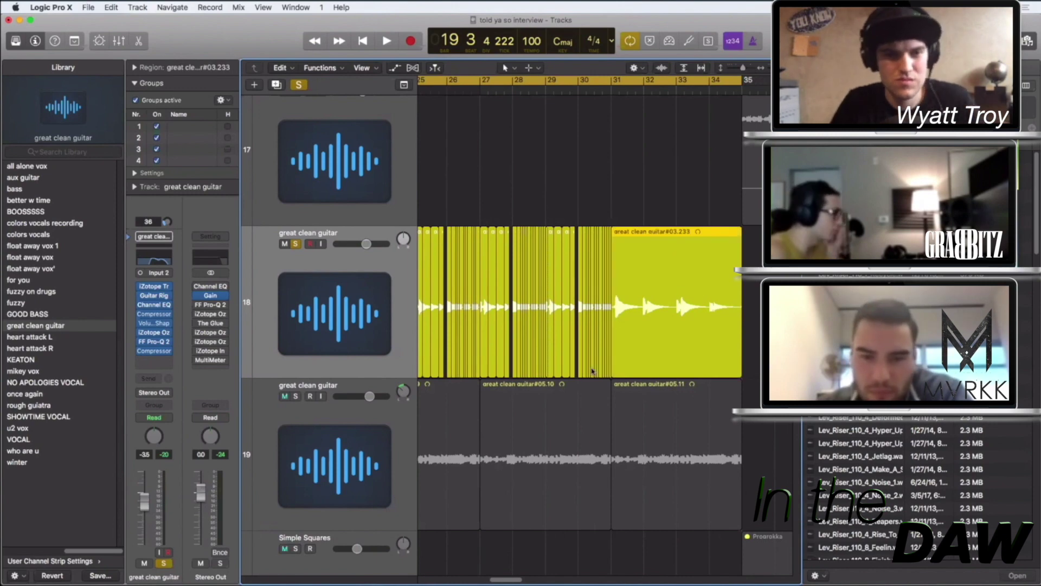
pyautogui.click(630, 46)
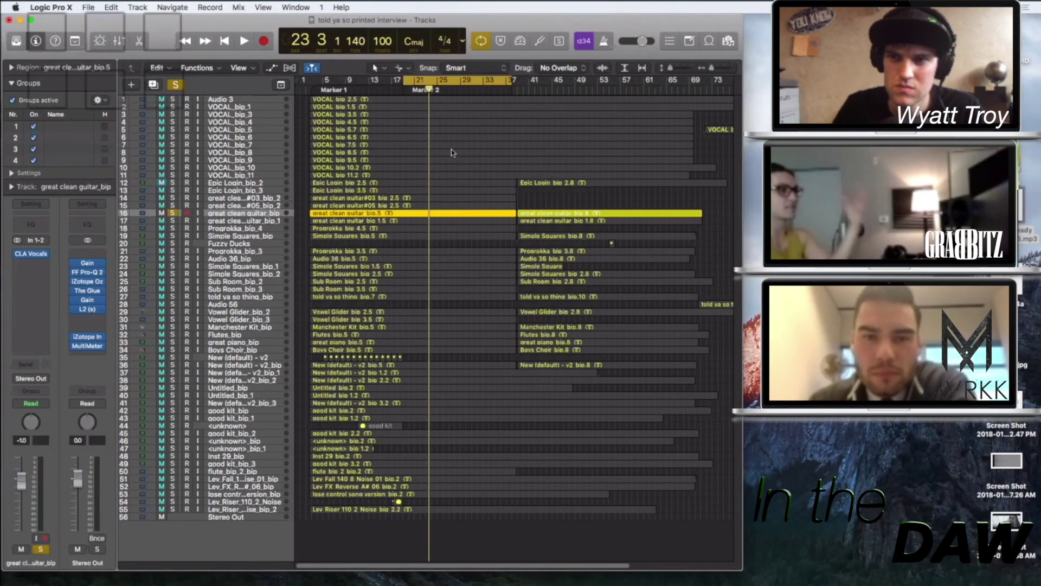
# Set the cycle range from bar 3 to about bar 21 and audition the told ya so thing_bip track on its own.
pyautogui.press('super+a')
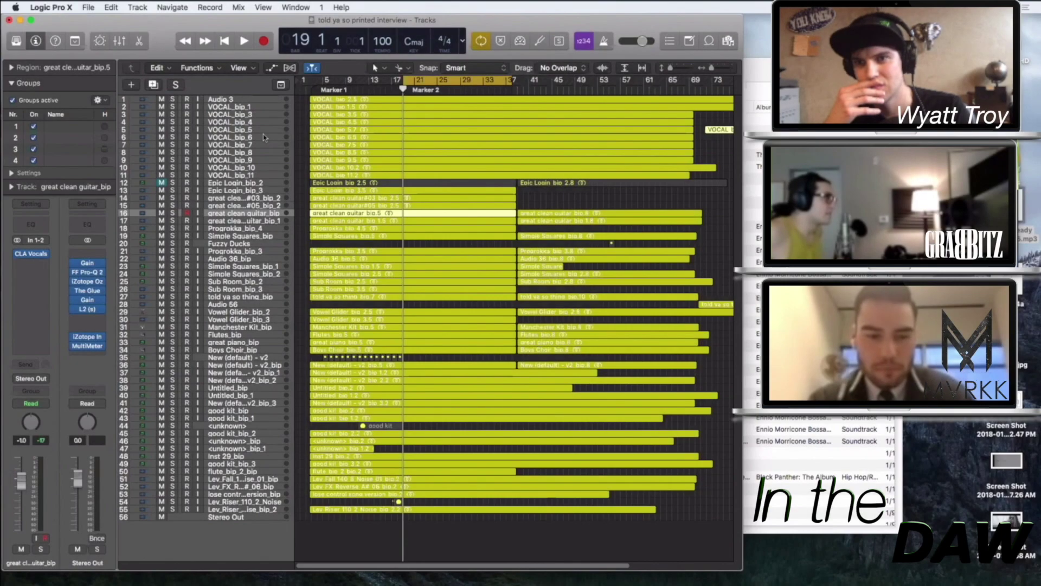
pyautogui.moveTo(313, 80); pyautogui.dragTo(413, 137)
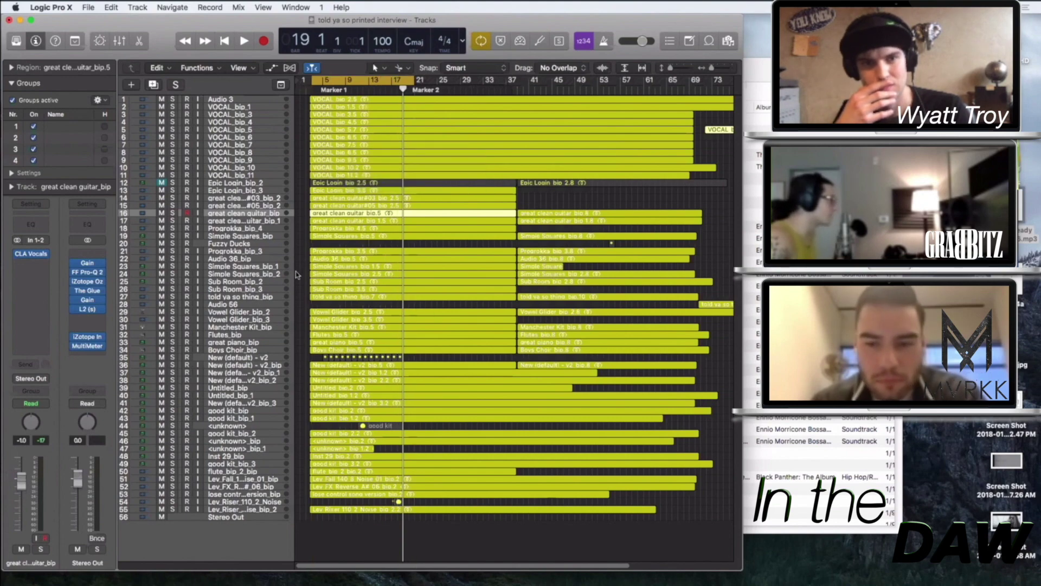
pyautogui.scroll(5, 434, 252)
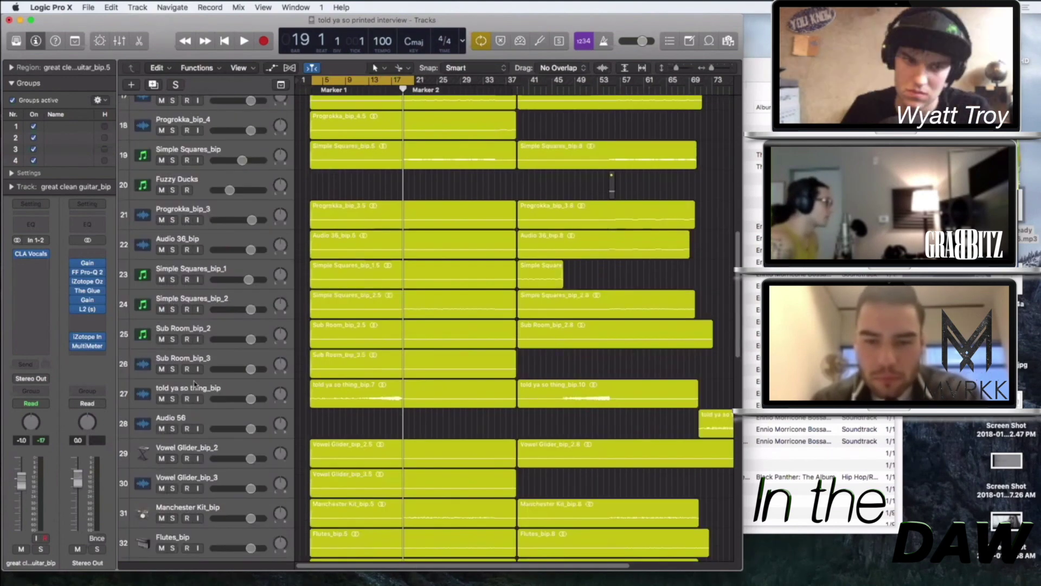
pyautogui.click(194, 385)
pyautogui.press('s')
pyautogui.press('space')
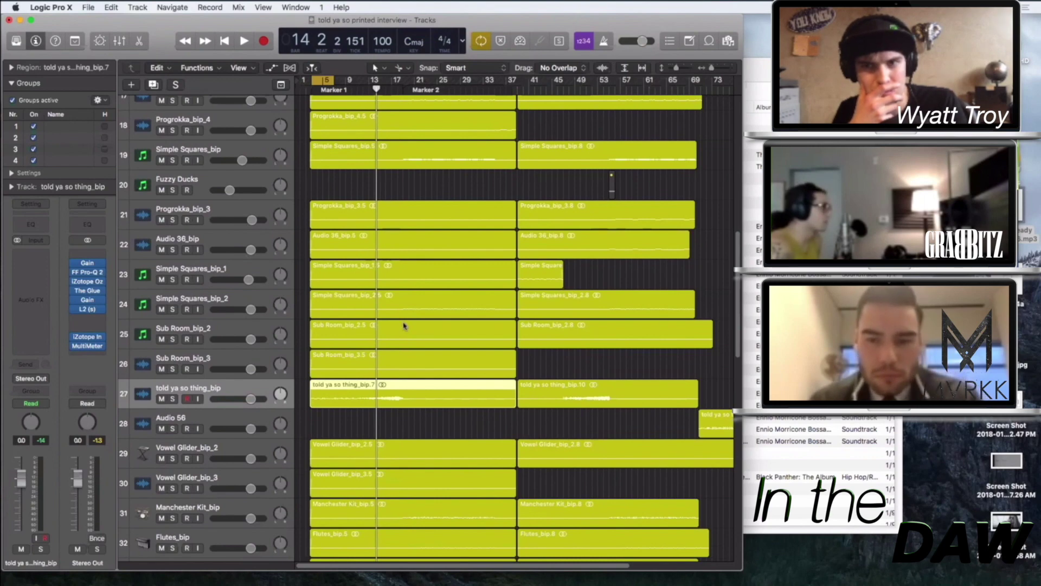
# Shorten the cycle range to bar 3 through about bar 12 and play the told ya so thing_bip track in solo.
pyautogui.moveTo(331, 82); pyautogui.dragTo(361, 89)
pyautogui.press('space')
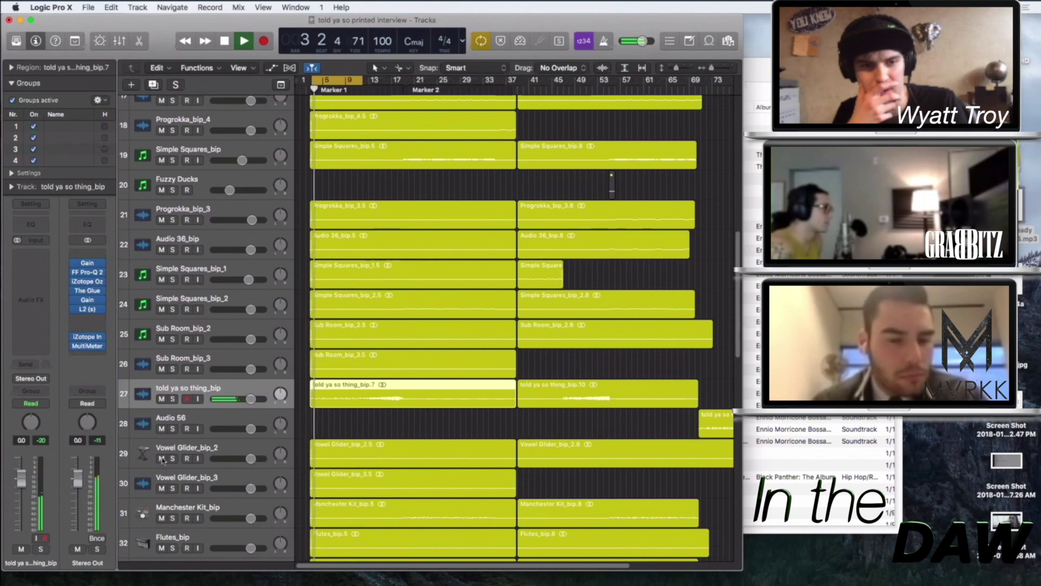
pyautogui.click(173, 399)
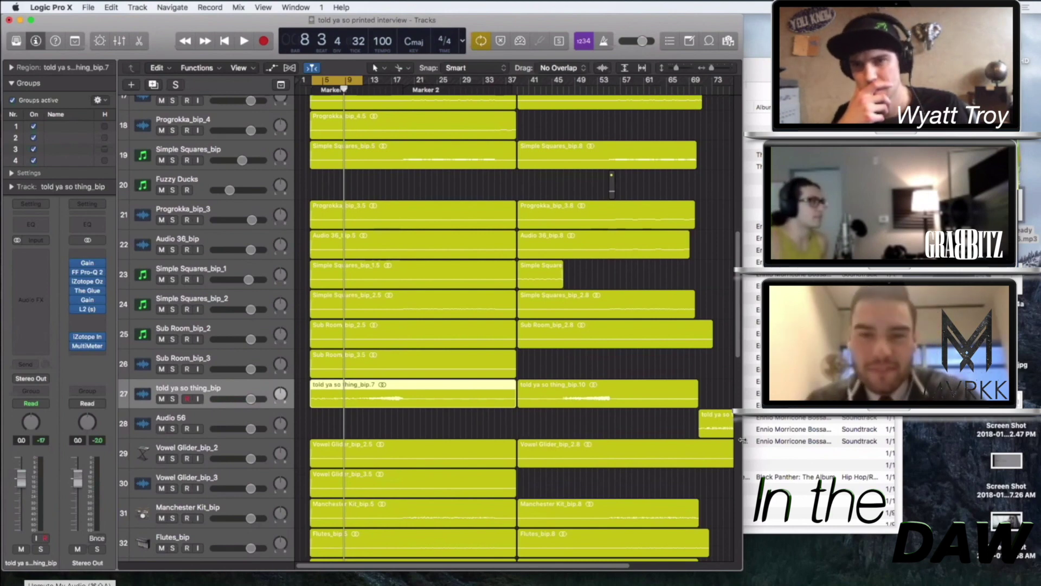
# Toggle the microphone mute in the video call.
pyautogui.press('super+shift+a')
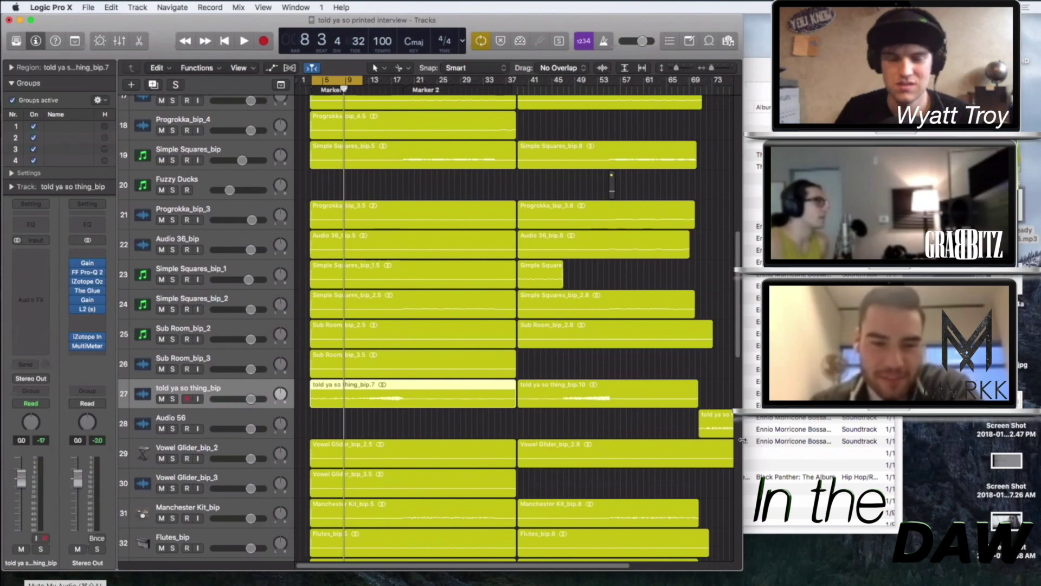
pyautogui.press('super+shift+a')
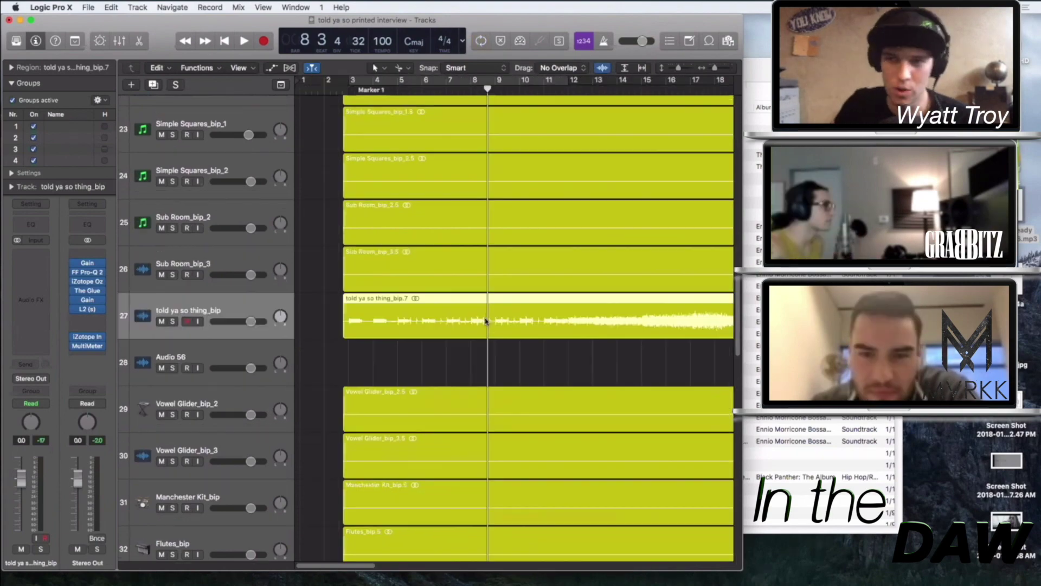
# Look over the told ya so thing_bip waveform and the neighbouring printed tracks up to and past Marker 2.
pyautogui.scroll(20, 493, 307)
pyautogui.scroll(-11, 496, 305)
pyautogui.scroll(-11, 492, 298)
pyautogui.hscroll(3, 480, 284)
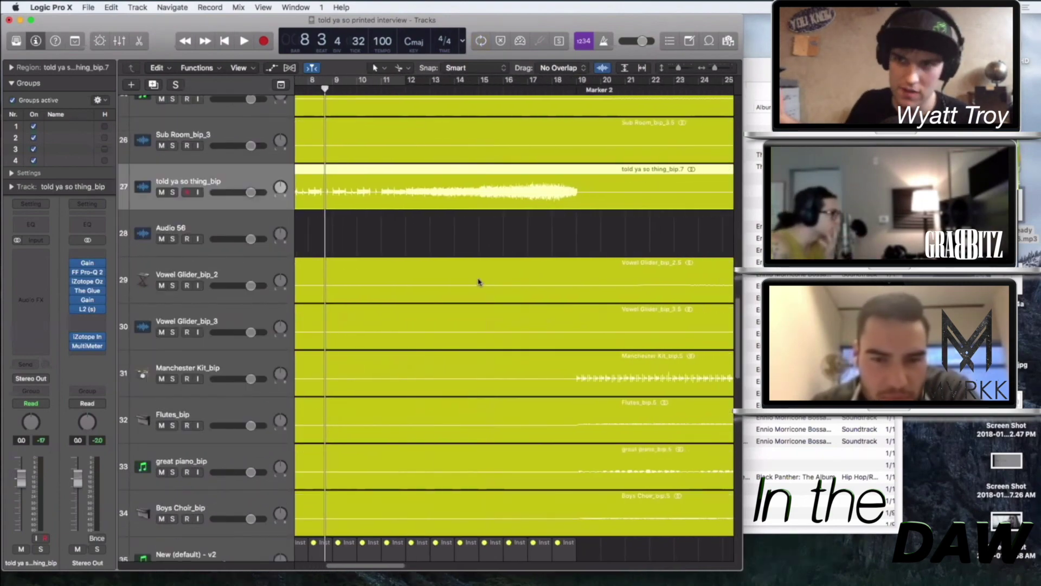
pyautogui.hscroll(3, 480, 282)
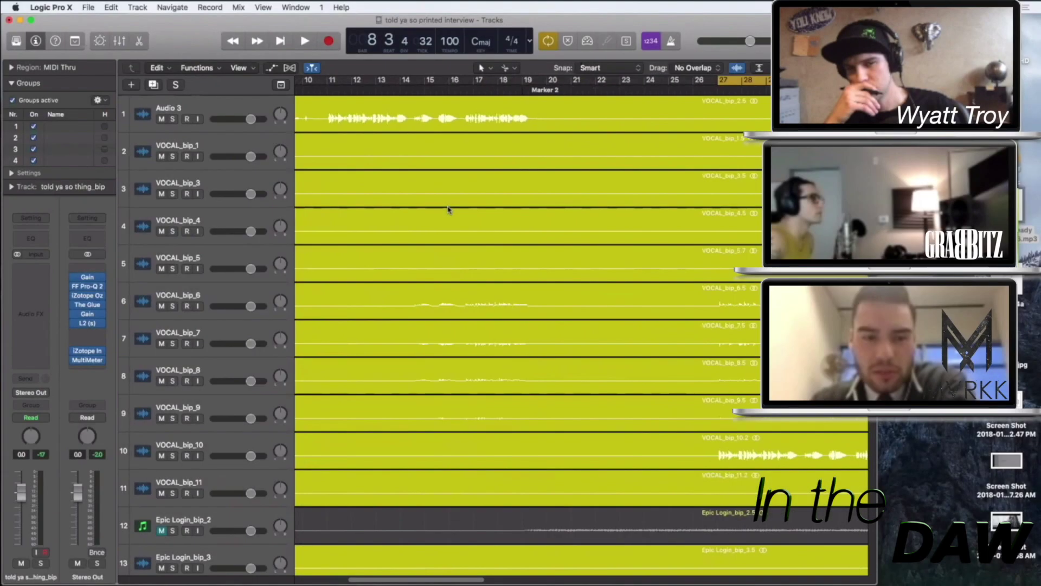
# Set the cycle range from bar 19 to bar 27, starting at Marker 2.
pyautogui.scroll(-10, 449, 210)
pyautogui.hscroll(2, 448, 210)
pyautogui.scroll(10, 454, 214)
pyautogui.moveTo(481, 83); pyautogui.dragTo(657, 90)
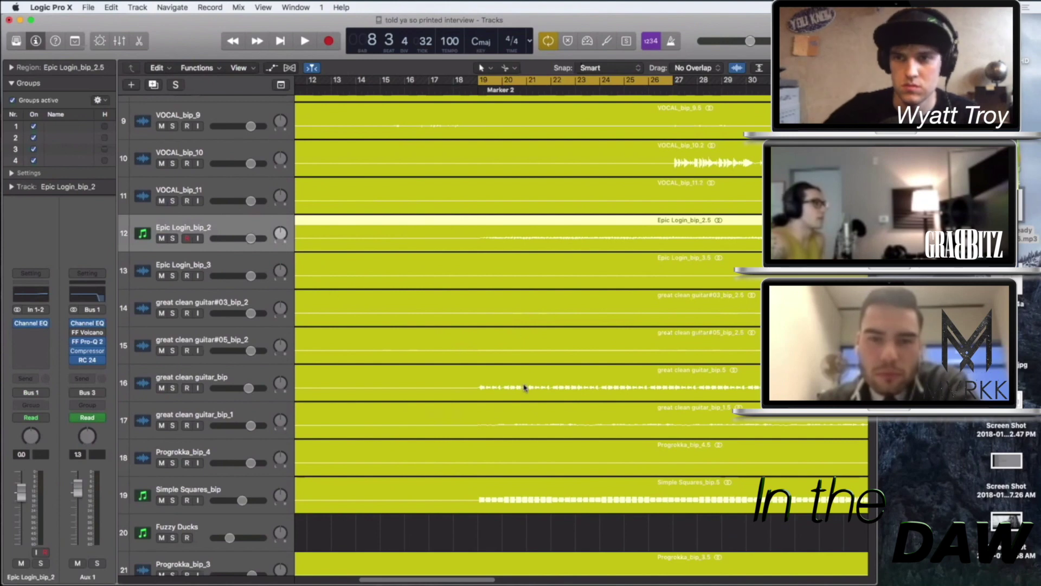
# Review the printed guitar and synth tracks at Marker 2 and select Simple Squares_bip to show its plug-in chain.
pyautogui.scroll(-3, 524, 385)
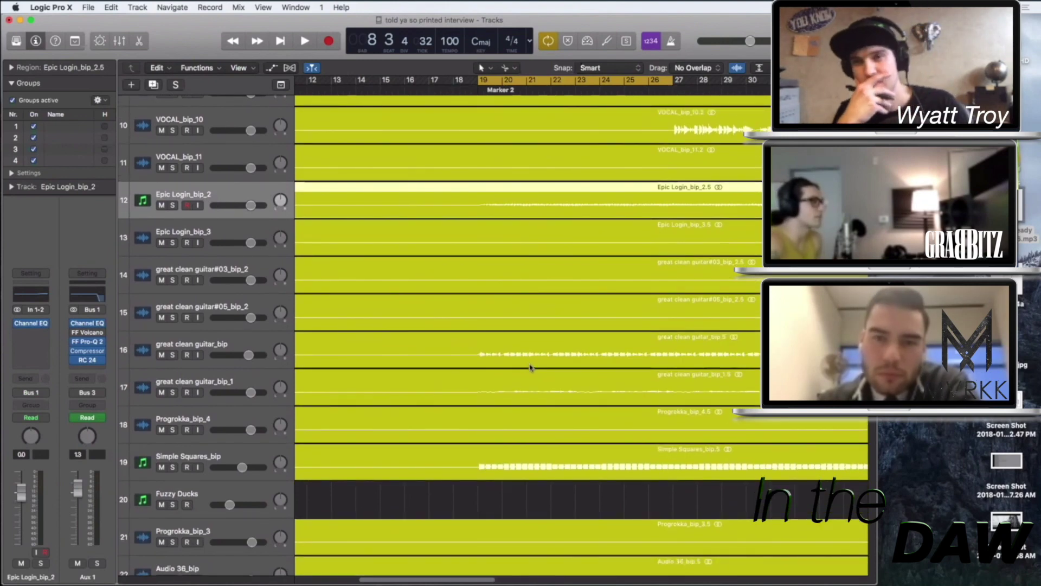
pyautogui.scroll(-5, 545, 380)
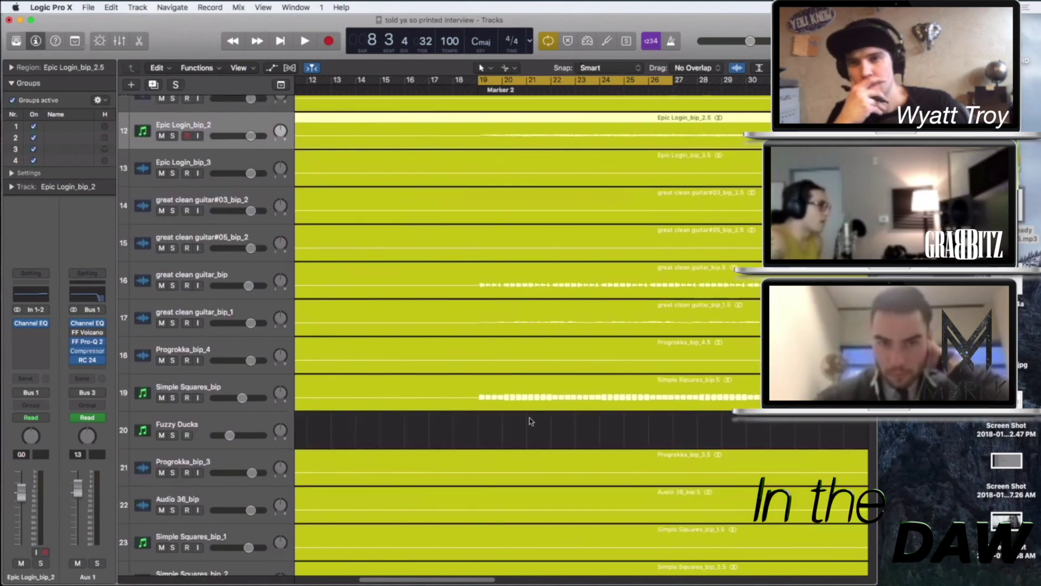
pyautogui.click(237, 397)
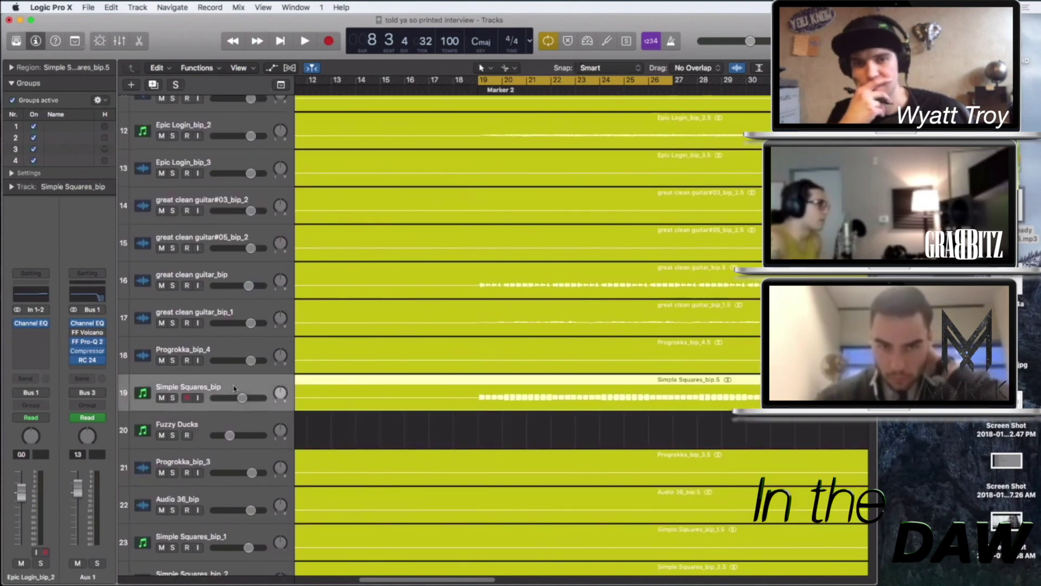
pyautogui.scroll(2, 536, 450)
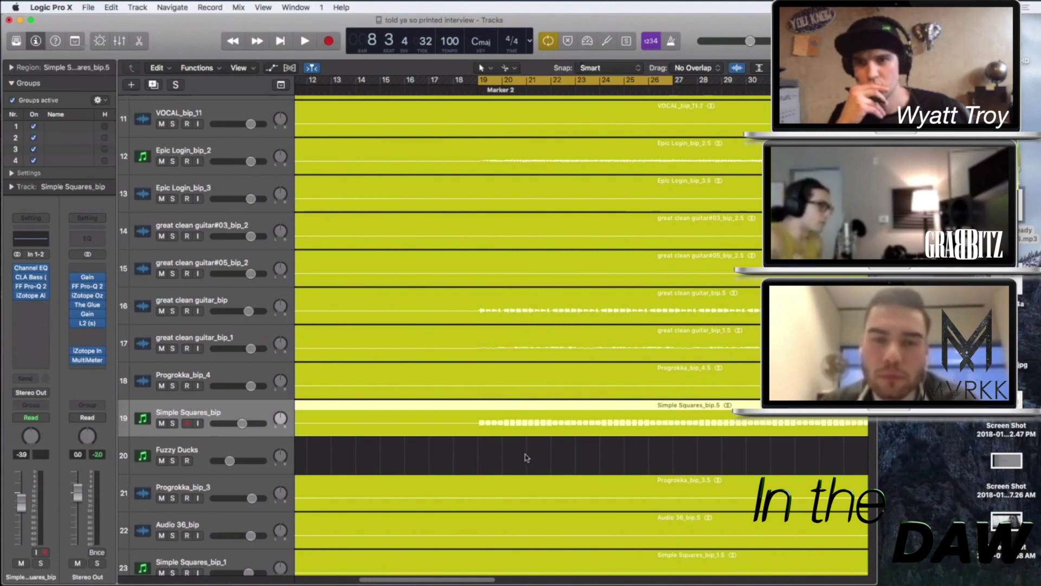
pyautogui.click(525, 466)
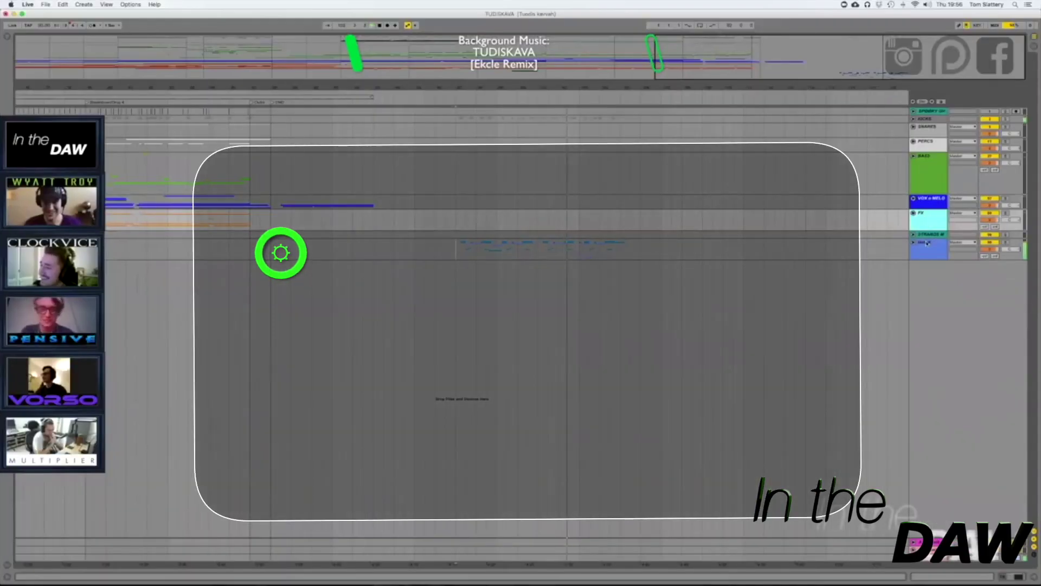
# Unfold the blue group track below the FX group in the Ableton Live TUDISKAVA project to show its audio tracks.
pyautogui.click(927, 244)
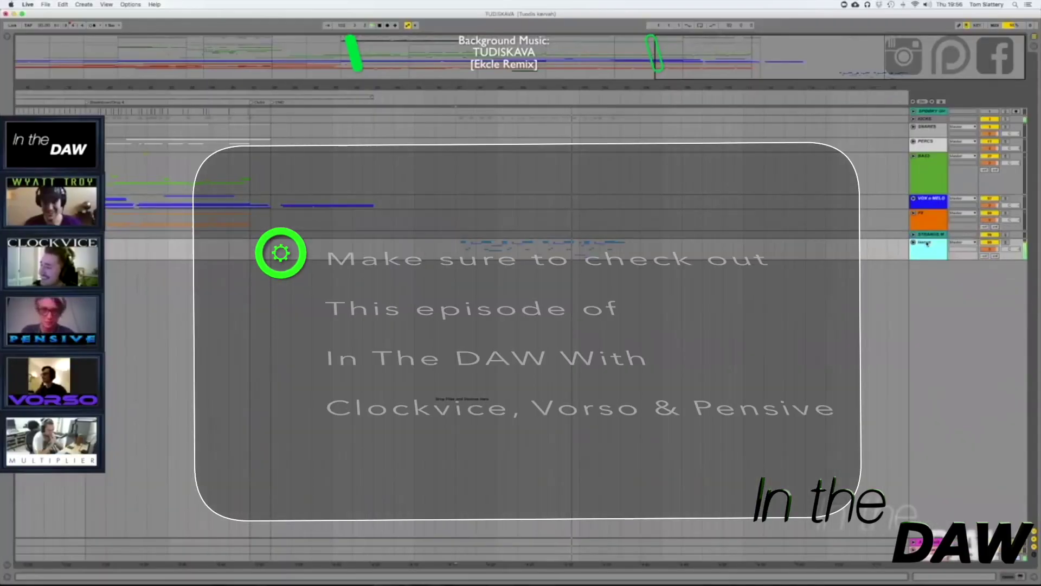
pyautogui.doubleClick(928, 243)
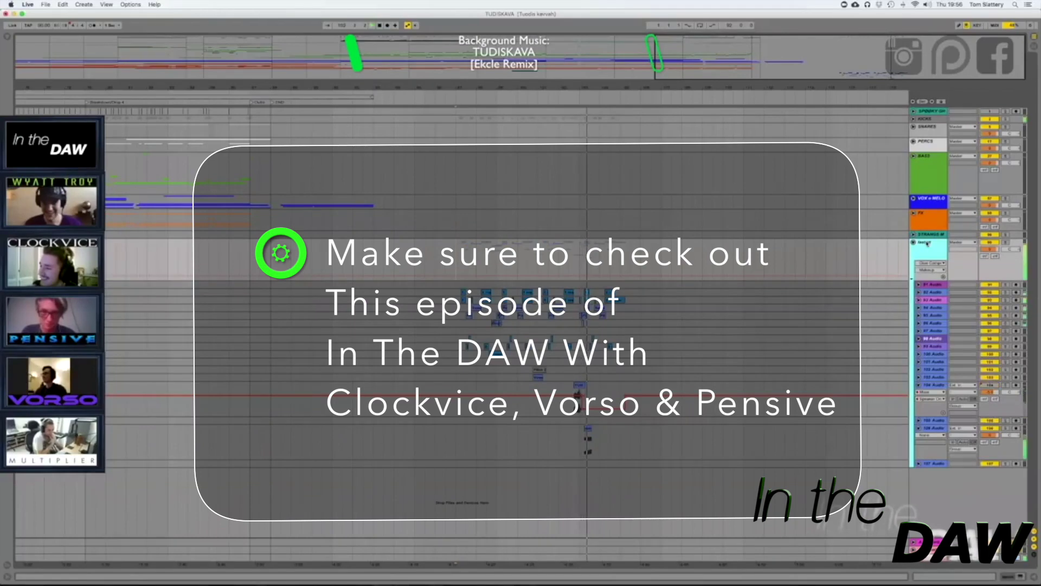